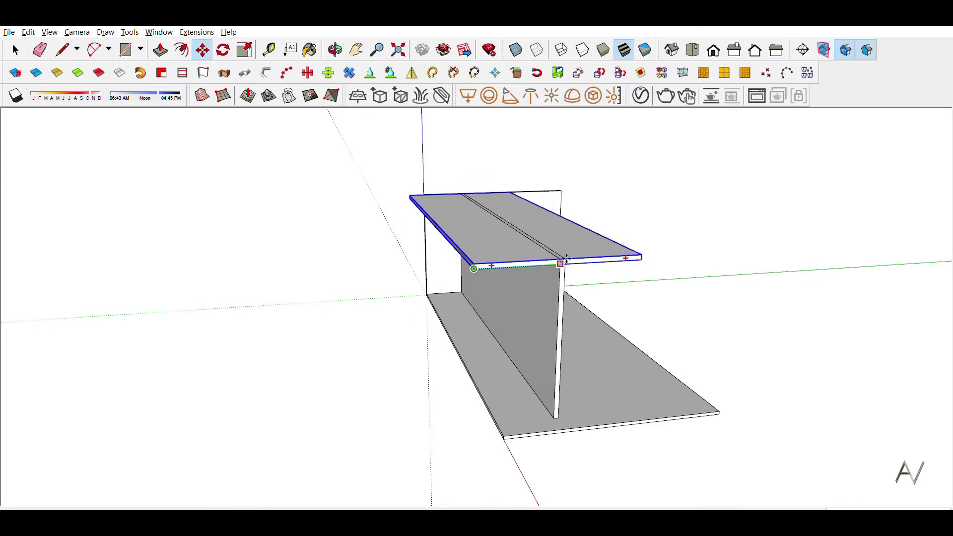
Orbit the SketchUp villa model to a new angle showing the door panel.
middle_click_drag(566, 259, 641, 242)
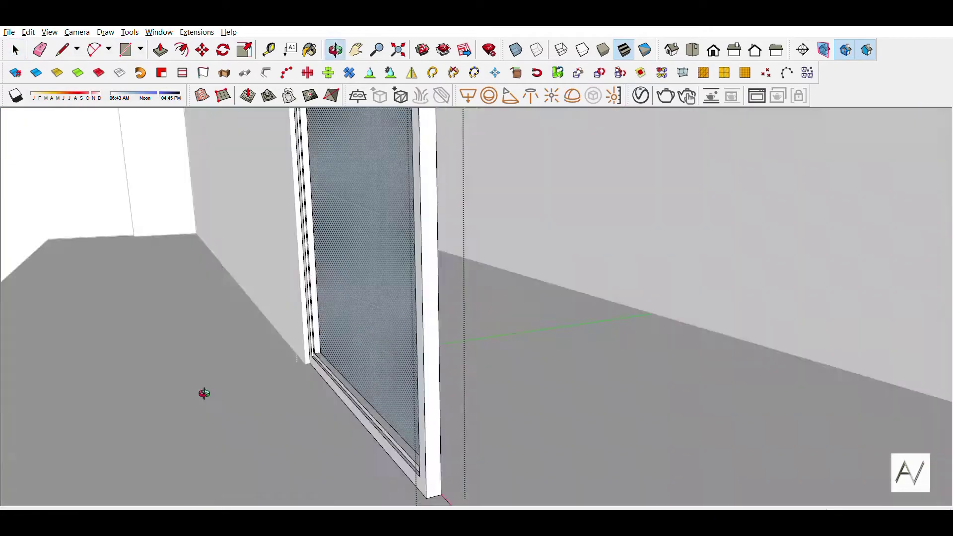
Orbit the SketchUp model to view the front wall's door opening.
left_click_drag(204, 394, 404, 300)
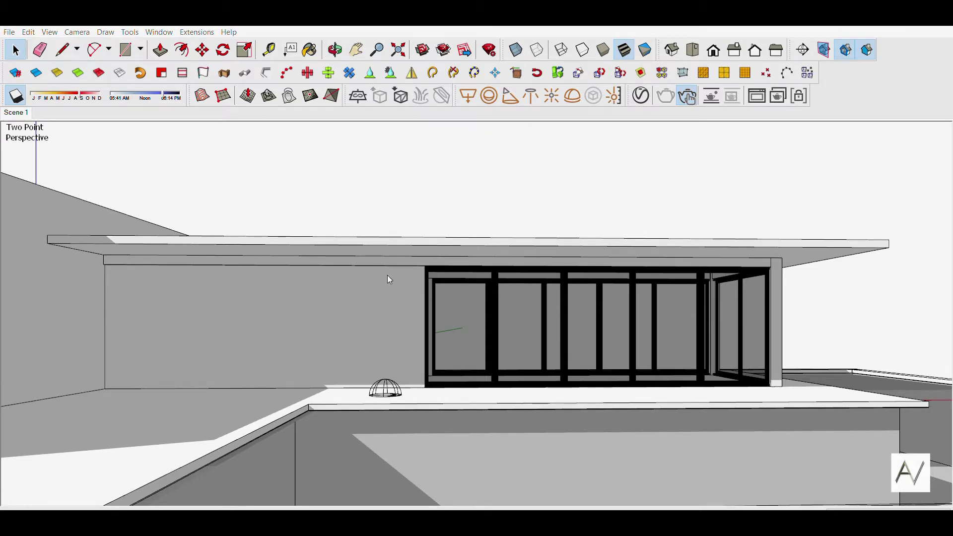
Rotate the small dome object sitting on the terrace.
left_click(385, 388)
scroll(377, 377, "up", 5)
key("q")
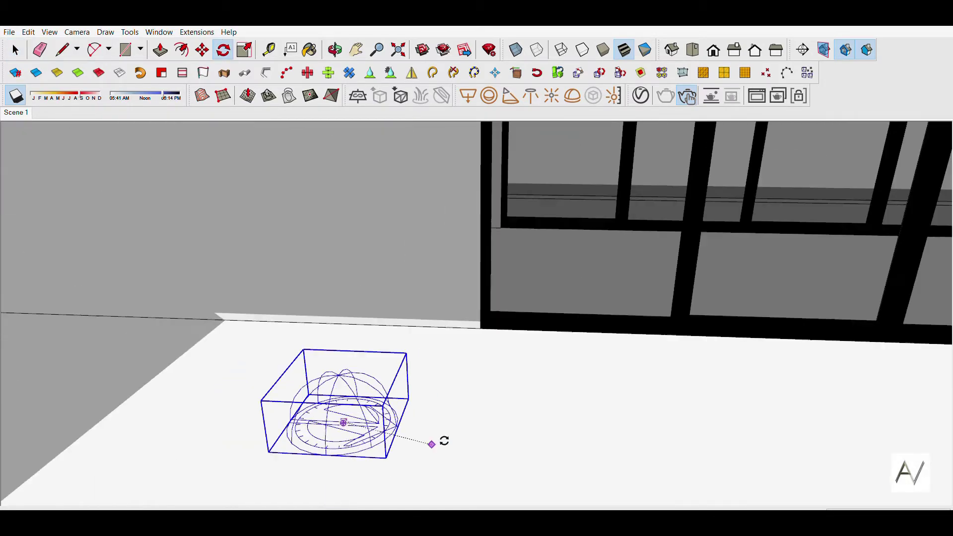
key("Page_Down")
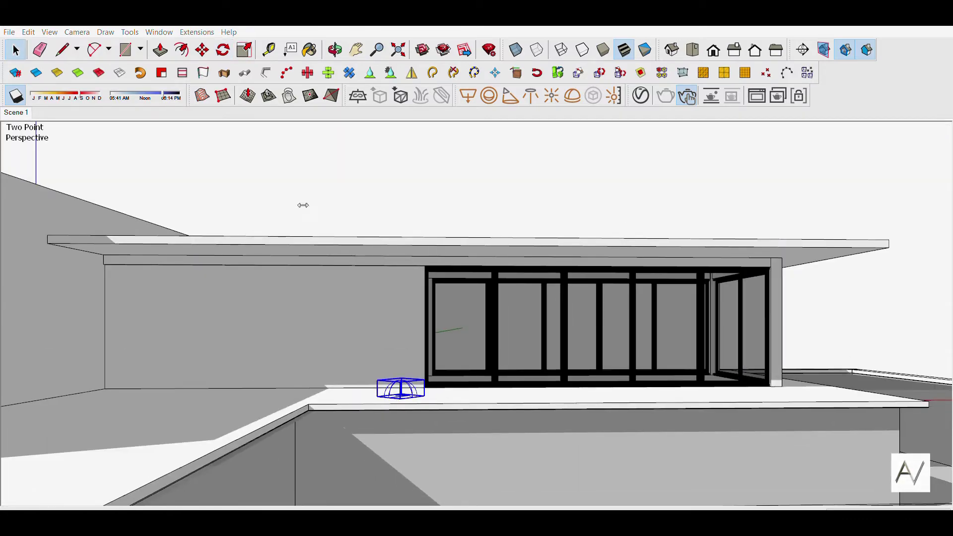
key("q")
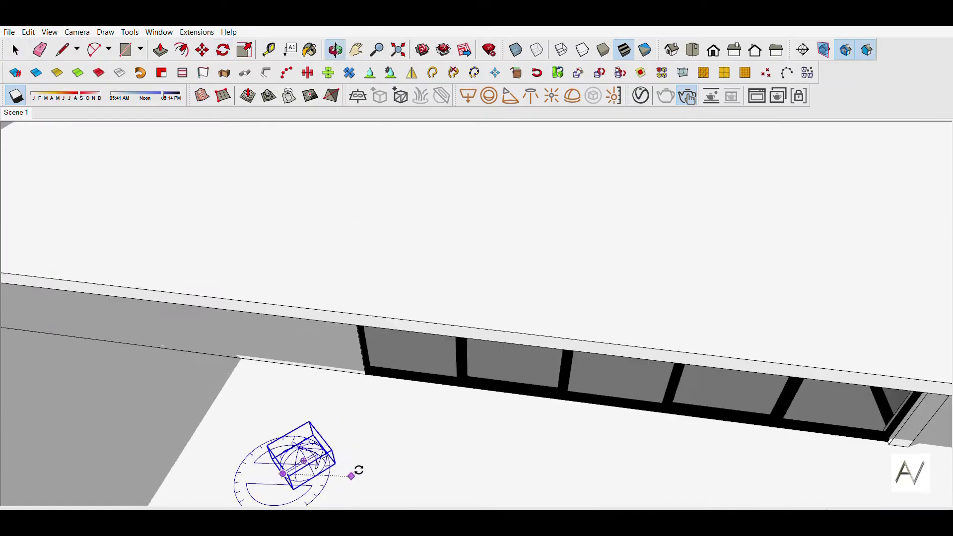
key("space")
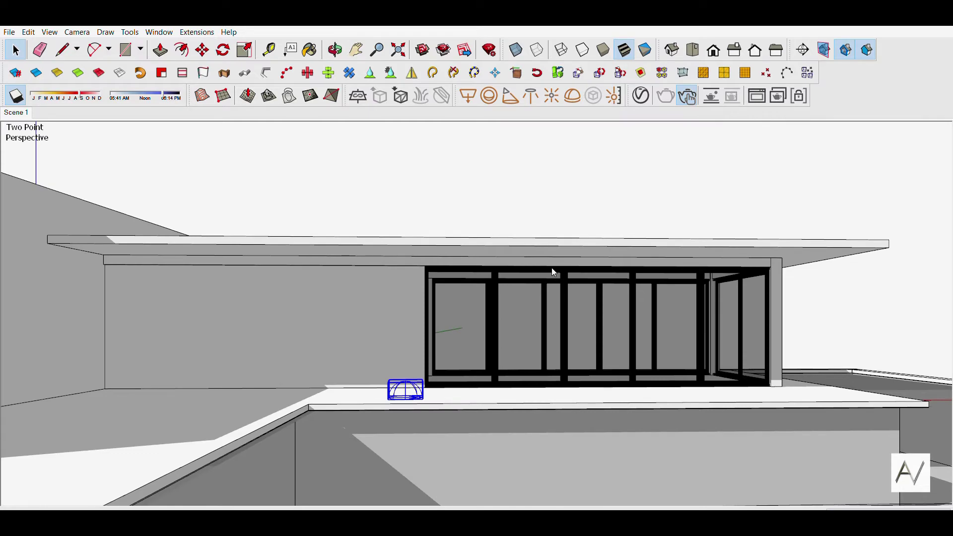
Draw a narrow strip rectangle along the terrace edge.
left_click(363, 278)
middle_click_drag(602, 427, 267, 351)
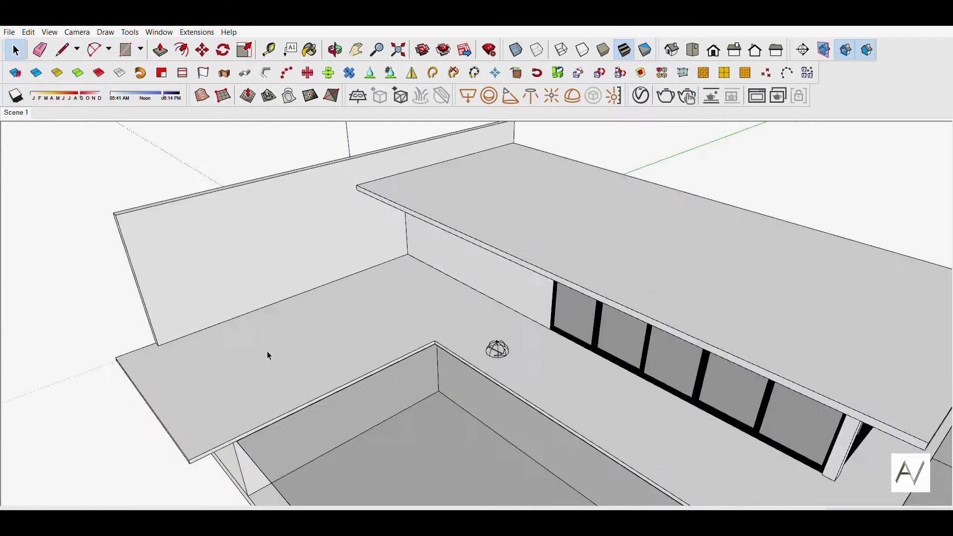
key("r")
left_click(160, 299)
left_click(246, 412)
scroll(255, 391, "up", 5)
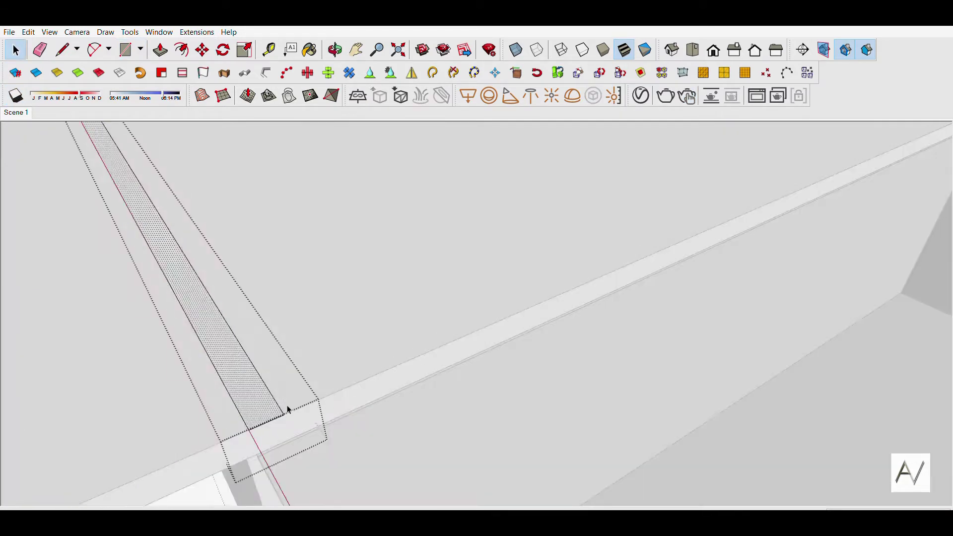
Push/Pull the narrow terrace-edge strip up into a thin slab.
key("p")
middle_click_drag(287, 408, 300, 392)
left_click(300, 392)
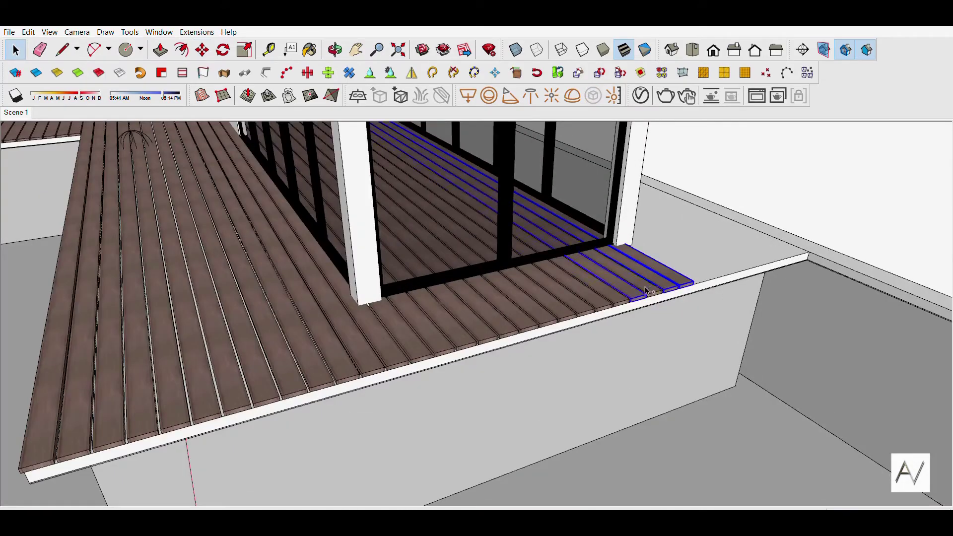
Select the deck boards along the terrace and orbit around the house.
left_click_drag(645, 295, 425, 356)
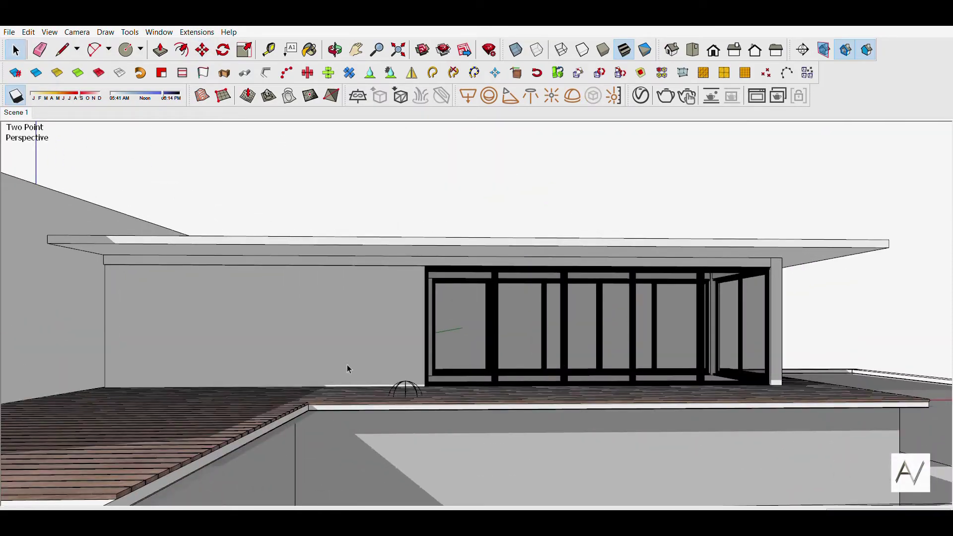
middle_click_drag(342, 364, 454, 182)
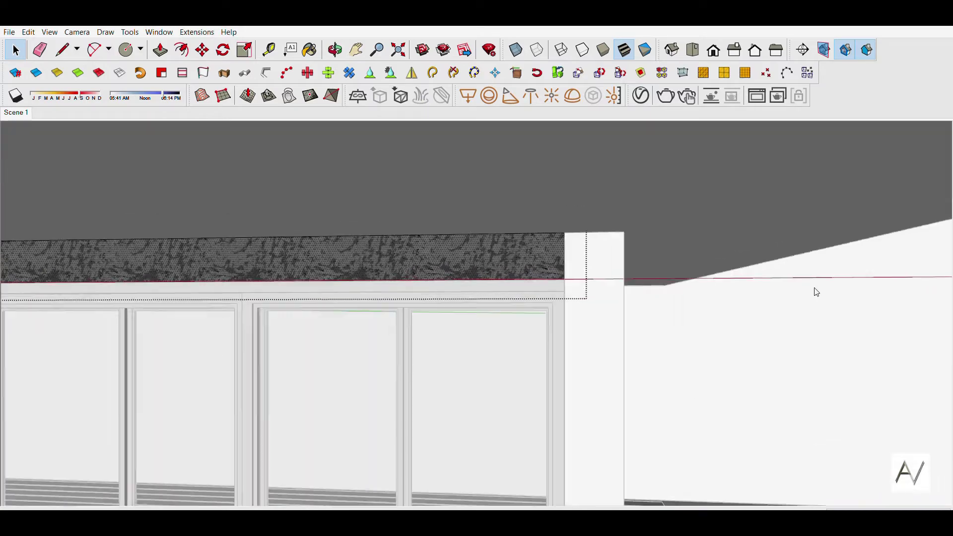
Orbit the view down to the sunken pool area beneath the terrace.
key("o")
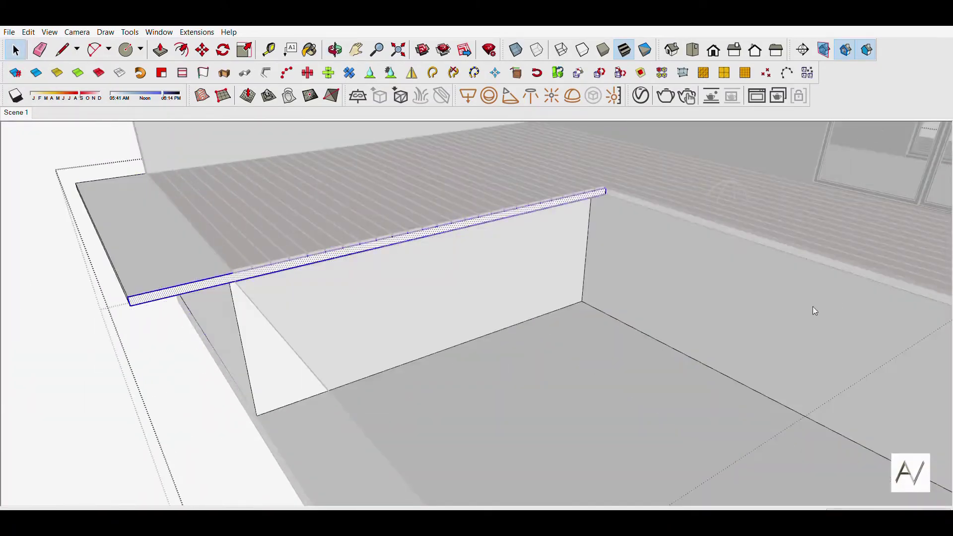
Orbit to a wide elevated view of the house.
key("o")
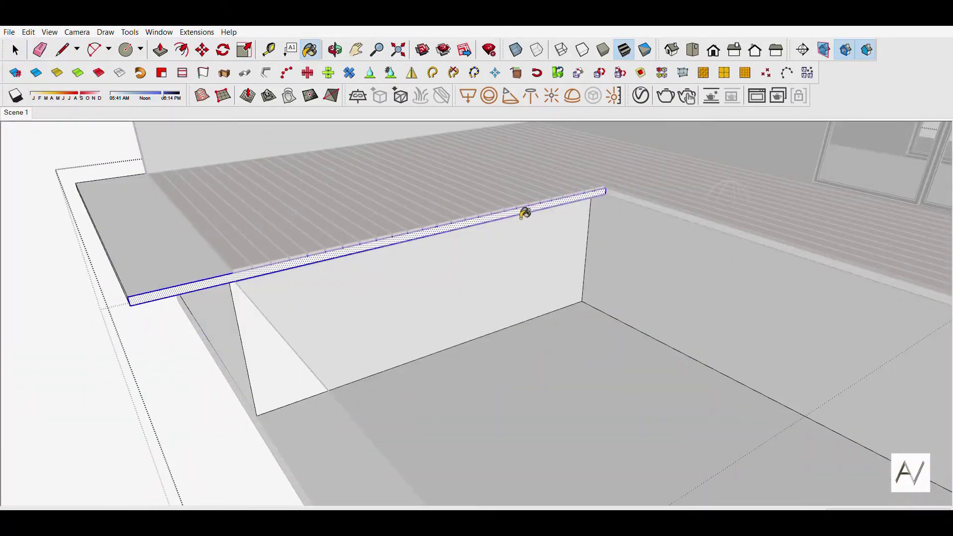
mouse_move(523, 213)
left_mouse_down()
mouse_move(627, 272)
mouse_move(646, 87)
left_mouse_up()
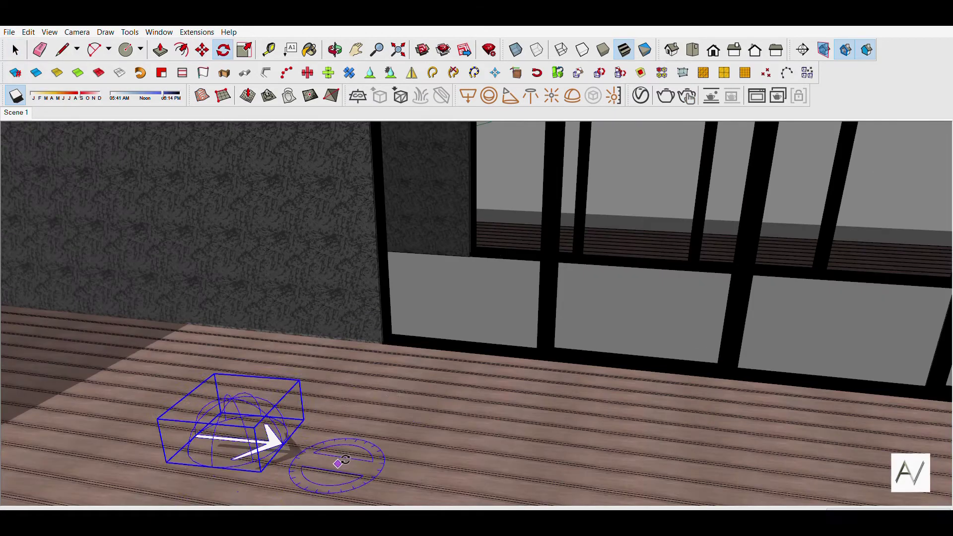
Adjust the camera view around the dome light.
middle_click_drag(432, 385, 418, 249)
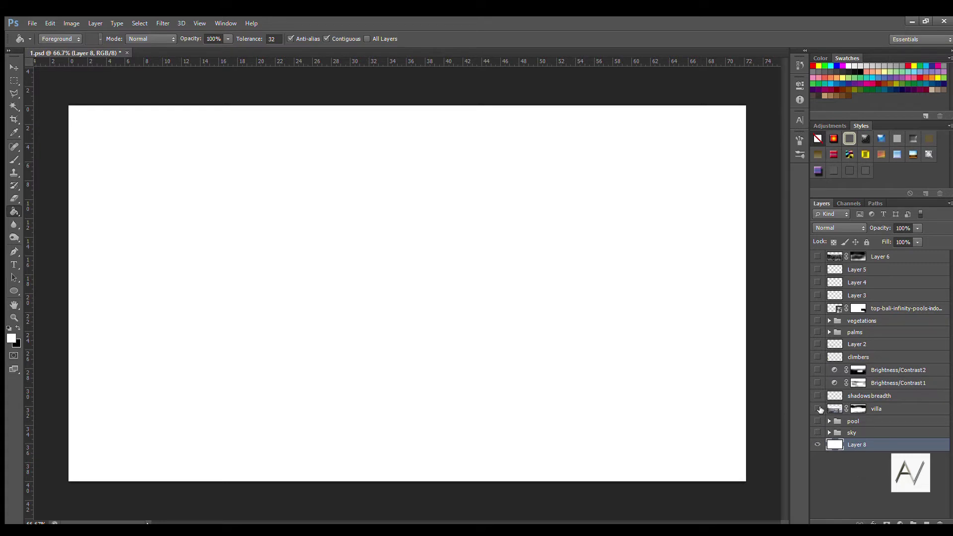
Show the villa render layer, nudge it up-left, and turn on the sky group.
left_click(817, 408)
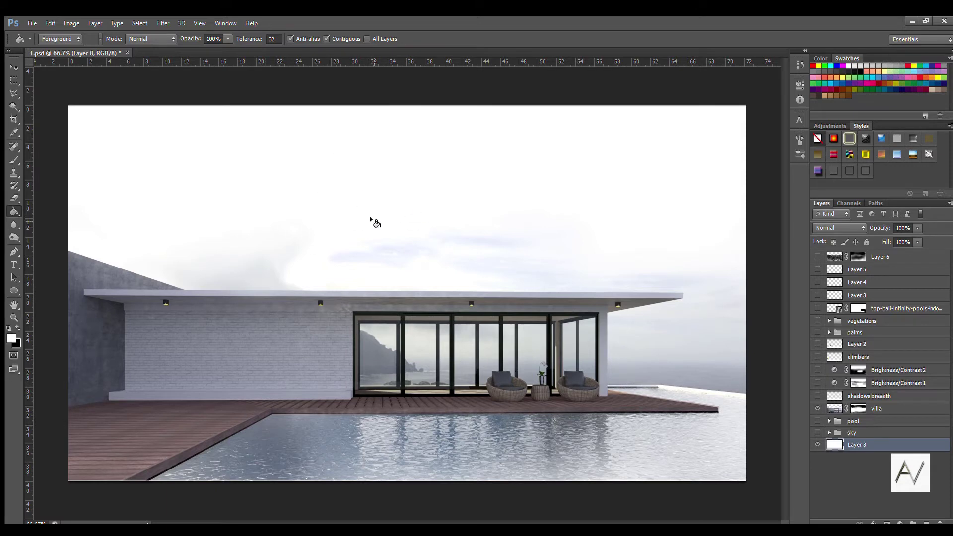
left_click(14, 67)
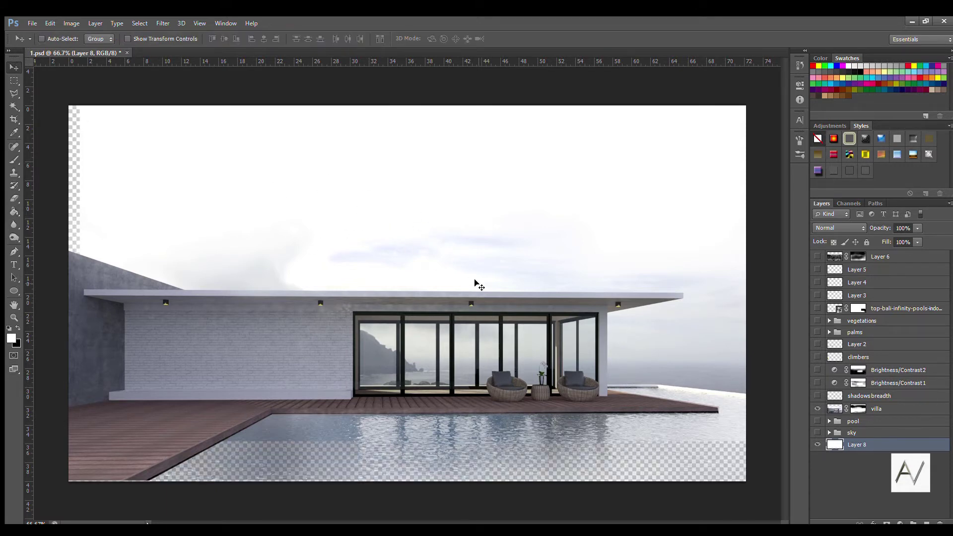
left_click(877, 409)
mouse_move(533, 359)
left_mouse_down()
mouse_move(473, 304)
mouse_move(522, 325)
mouse_move(540, 355)
left_mouse_up()
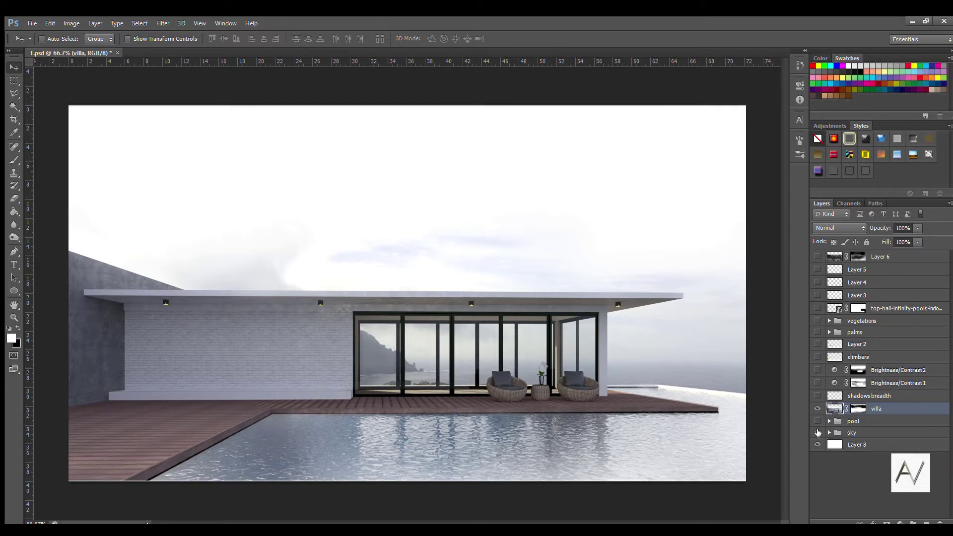
left_click(817, 433)
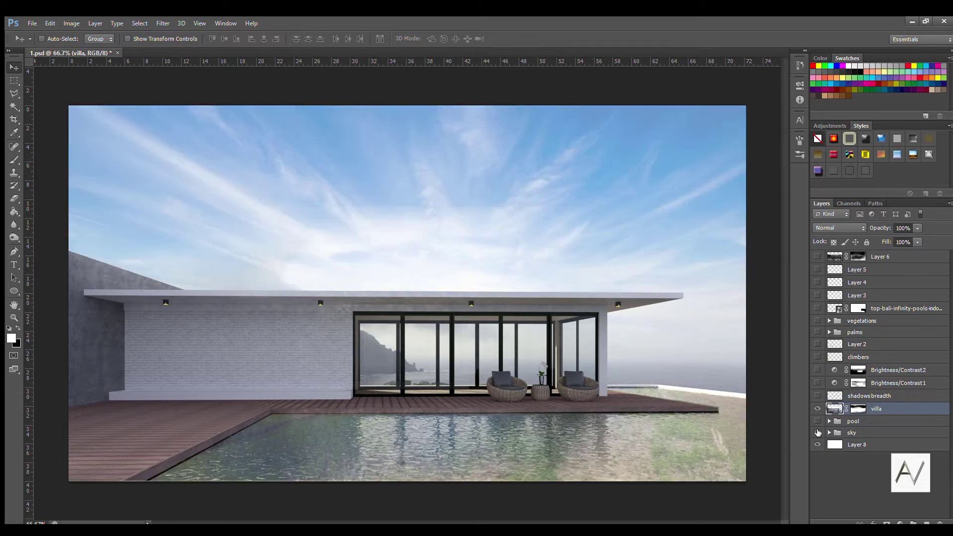
Reposition the sky image, then reveal the pool group and move it lower.
mouse_move(493, 260)
left_mouse_down()
mouse_move(546, 234)
mouse_move(499, 248)
left_mouse_up()
key("ctrl+z")
left_click(851, 433)
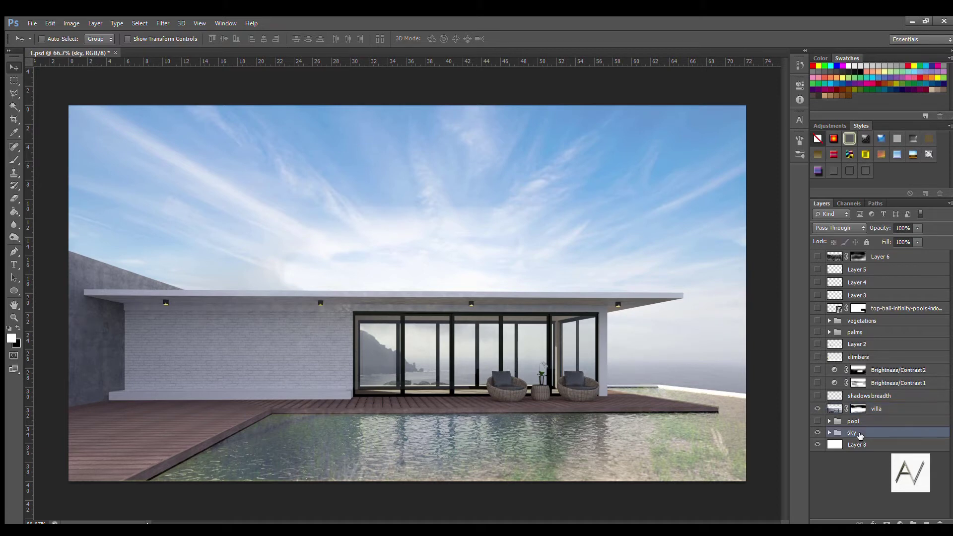
left_click_drag(570, 248, 425, 203)
left_click(817, 421)
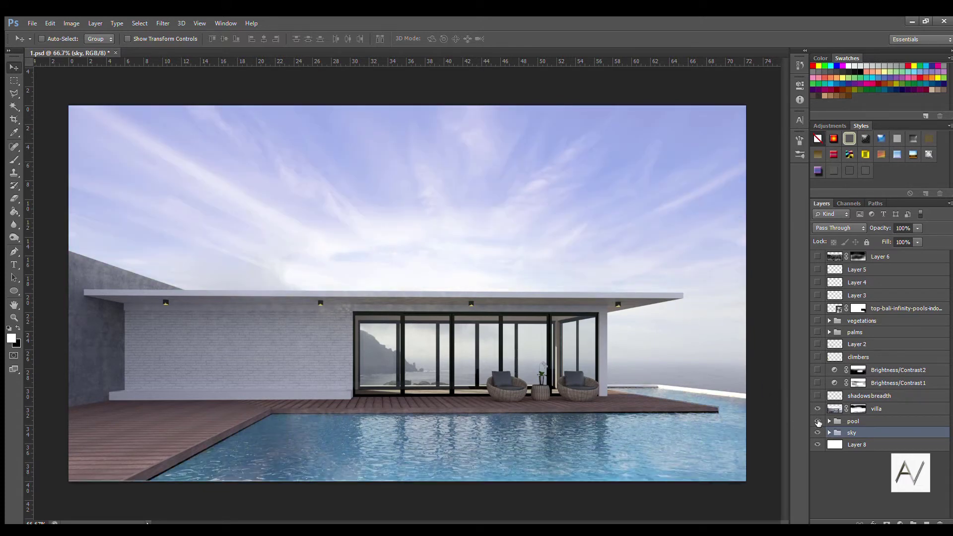
left_click(853, 421)
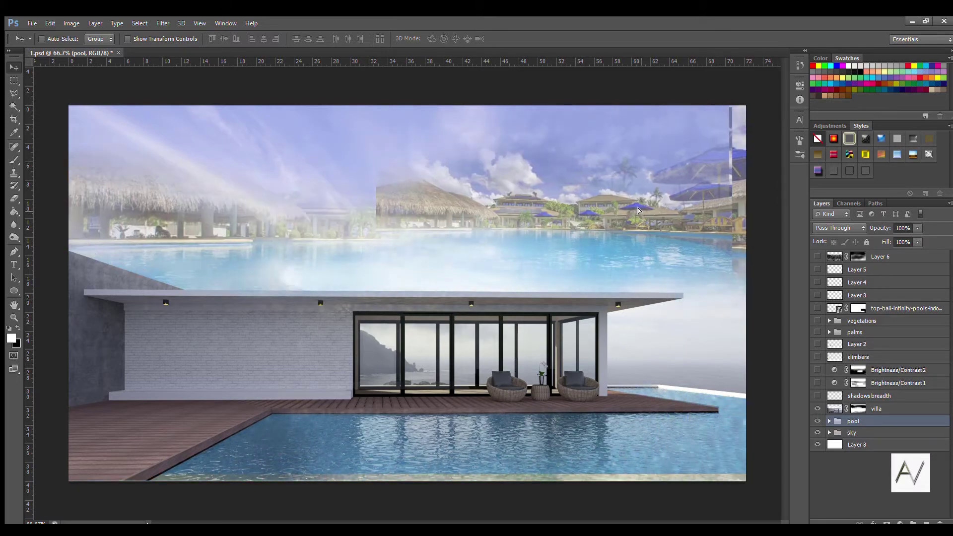
mouse_move(638, 210)
left_mouse_down()
mouse_move(627, 253)
mouse_move(650, 230)
left_mouse_up()
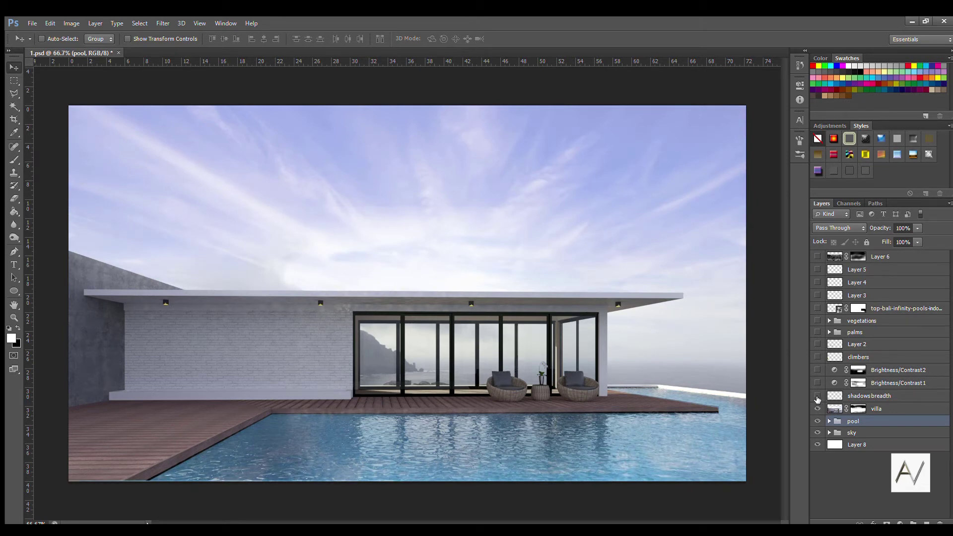
Show the shadowsbreadth layer and shift its shadow strip up along the deck edge.
left_click(817, 397)
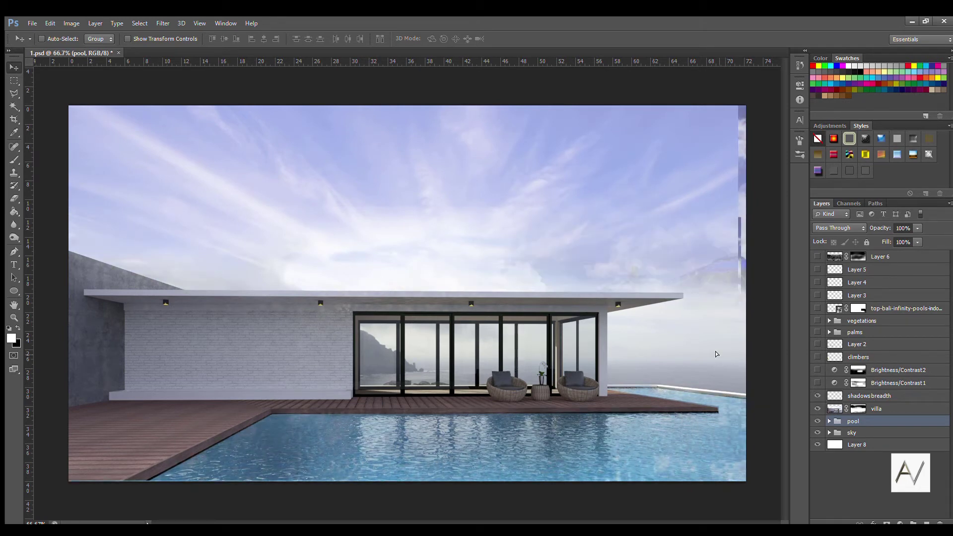
left_click(857, 395)
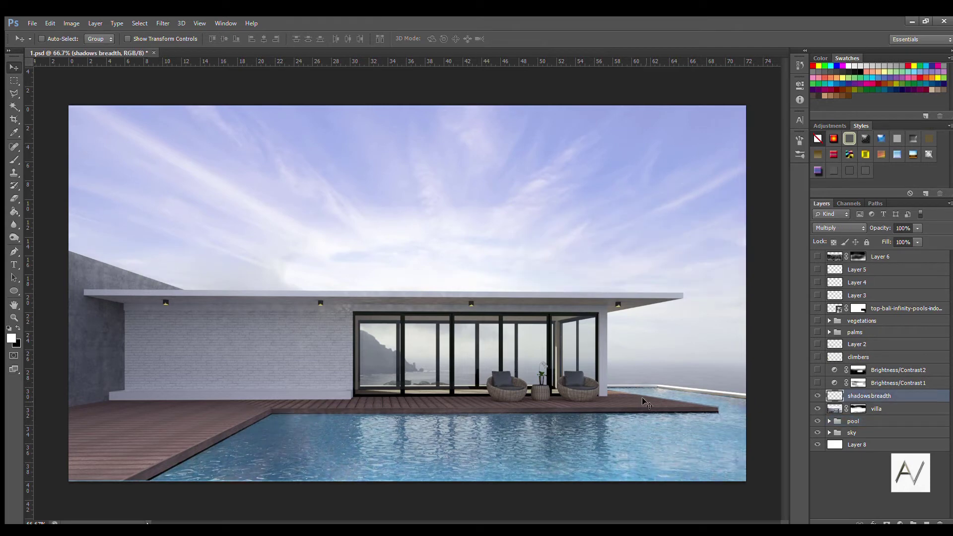
left_click_drag(641, 397, 632, 373)
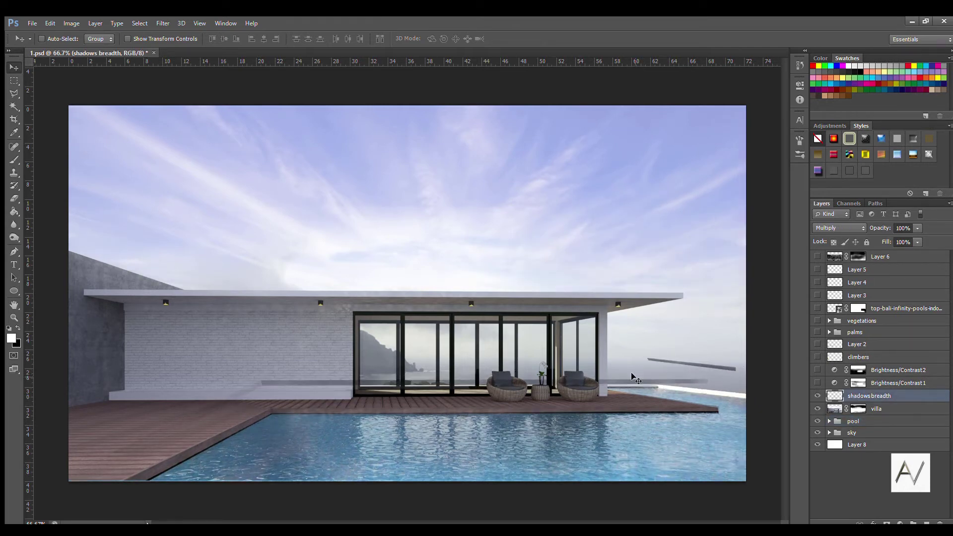
Switch on Brightness/Contrast1 and Brightness/Contrast2, undoing the trial shadow-strip moves.
key("ctrl+z")
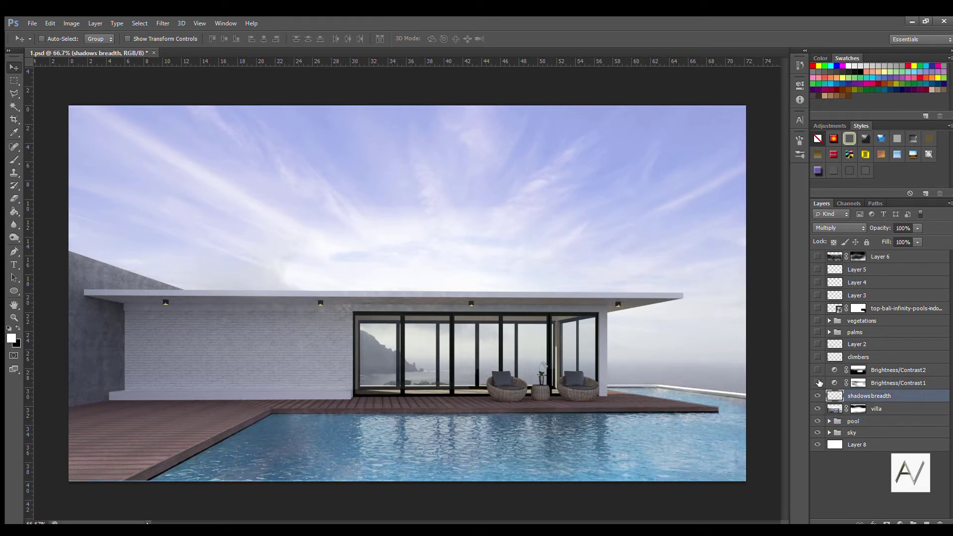
left_click(818, 382)
left_click_drag(665, 357, 597, 326)
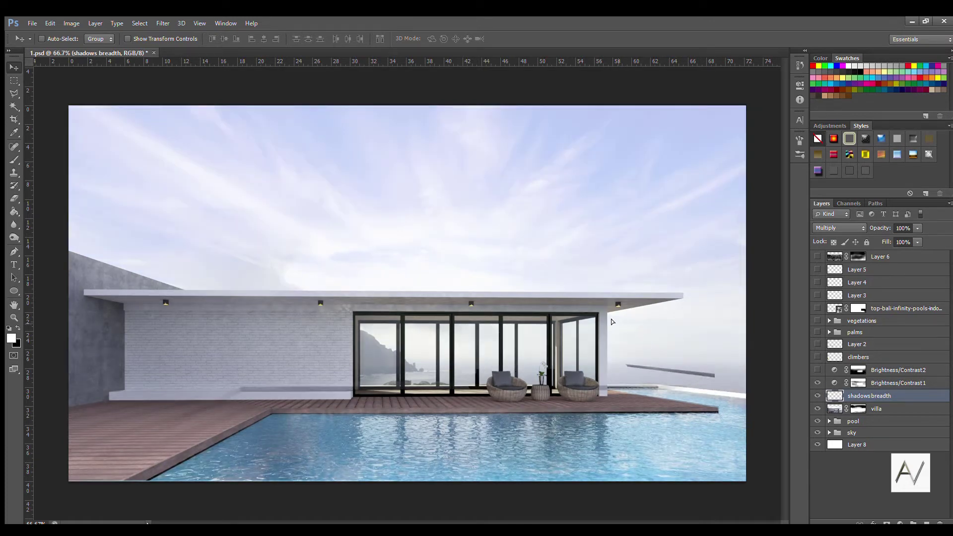
key("ctrl+z")
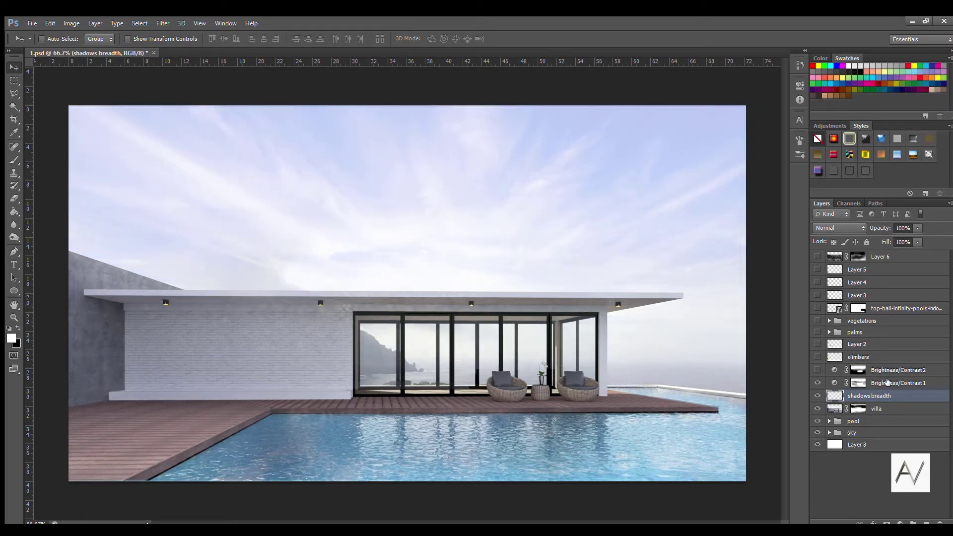
left_click(886, 382)
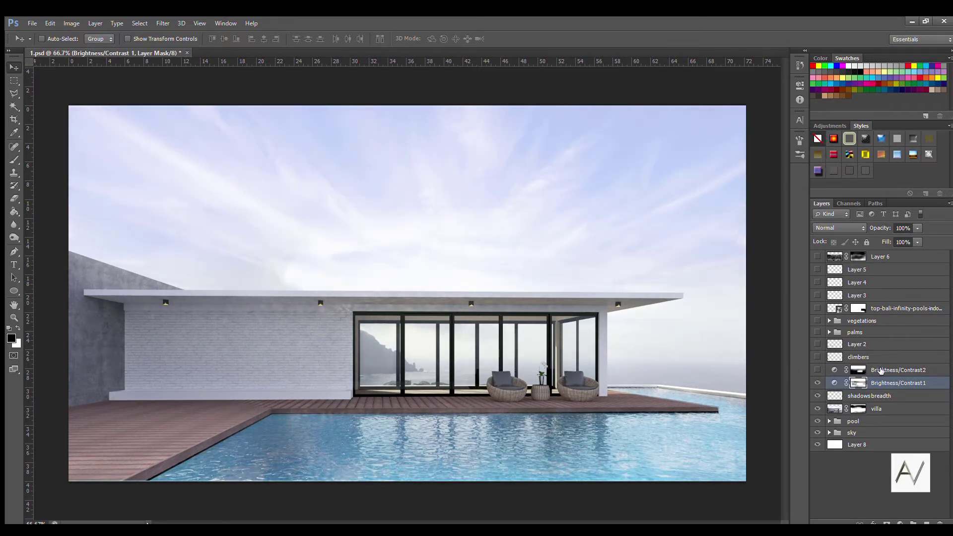
left_click(861, 371)
left_click(817, 369)
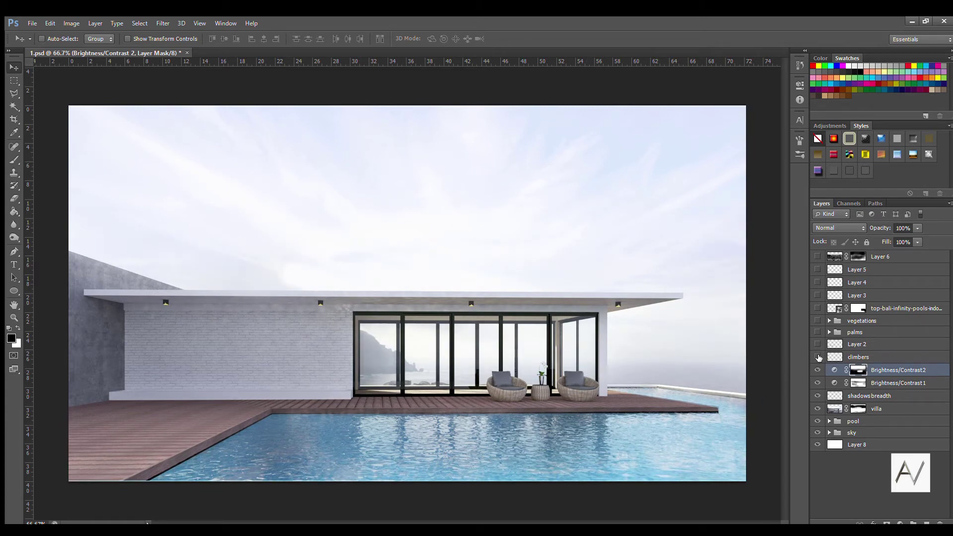
Show the climbers layer so ivy covers the left wall, undoing a trial move.
left_click(818, 356)
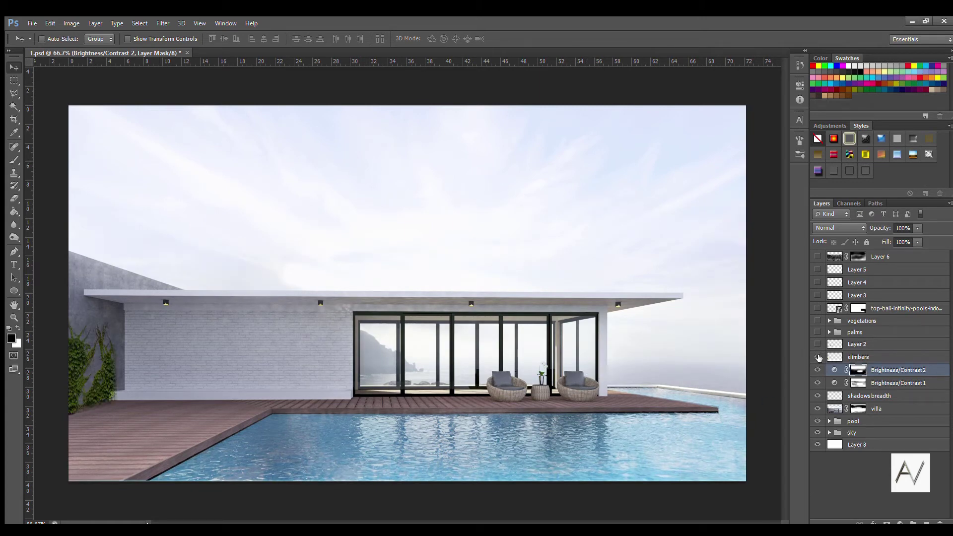
left_click(861, 357)
left_click_drag(643, 351, 730, 335)
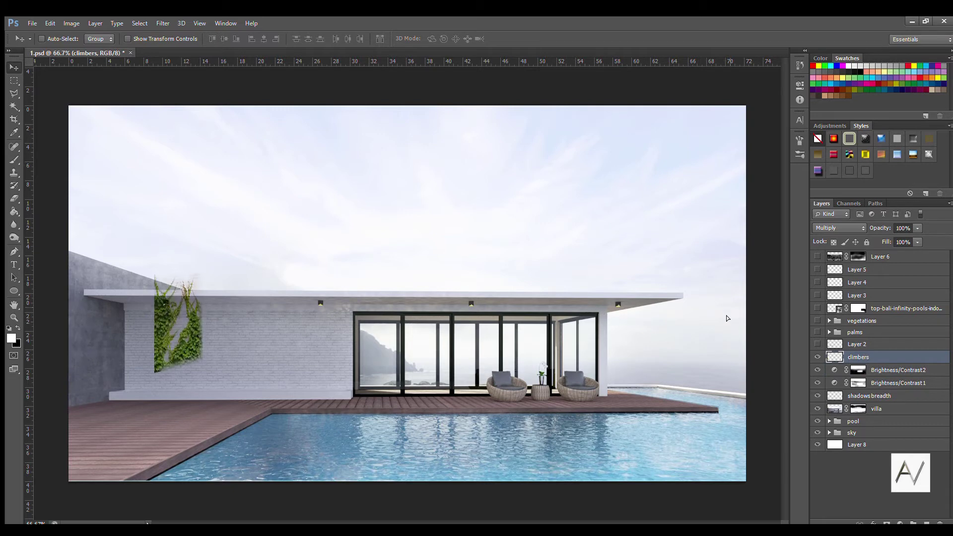
key("ctrl+z")
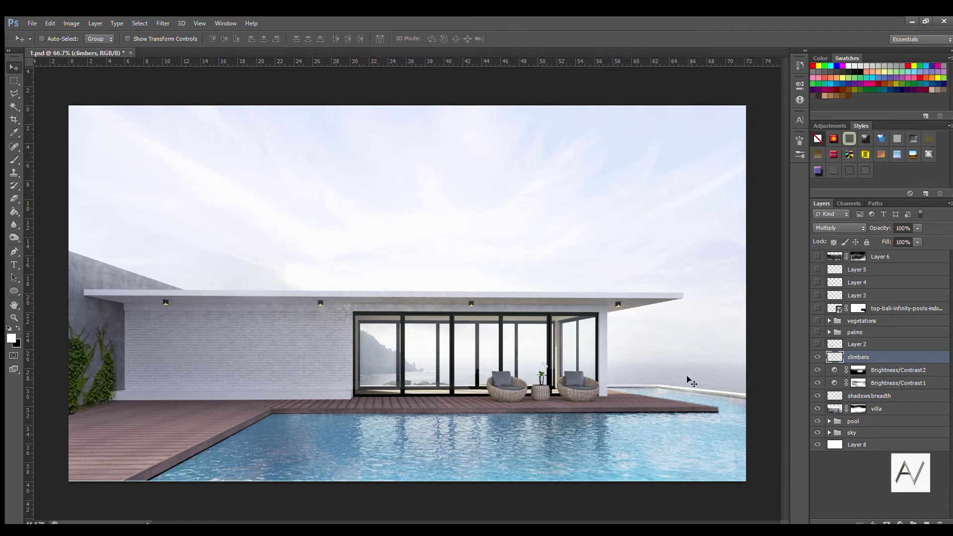
left_click(817, 343)
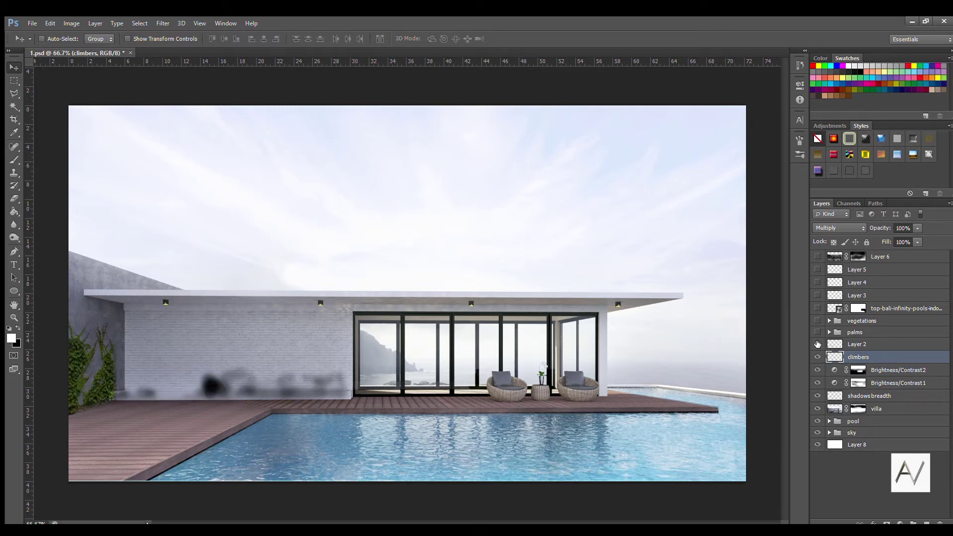
left_click(818, 343)
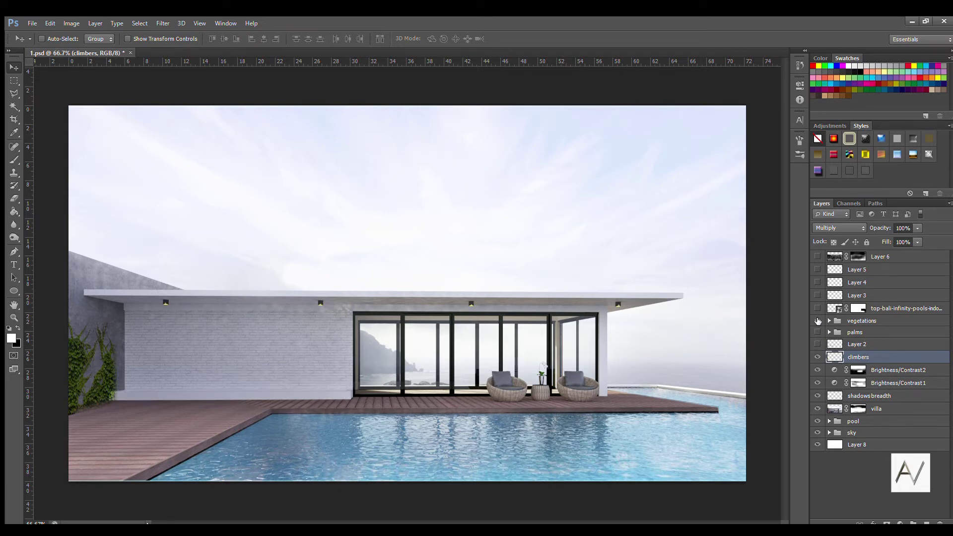
Turn on the vegetations group's grass and palms, and nudge the palm trees up-left.
left_click(817, 321)
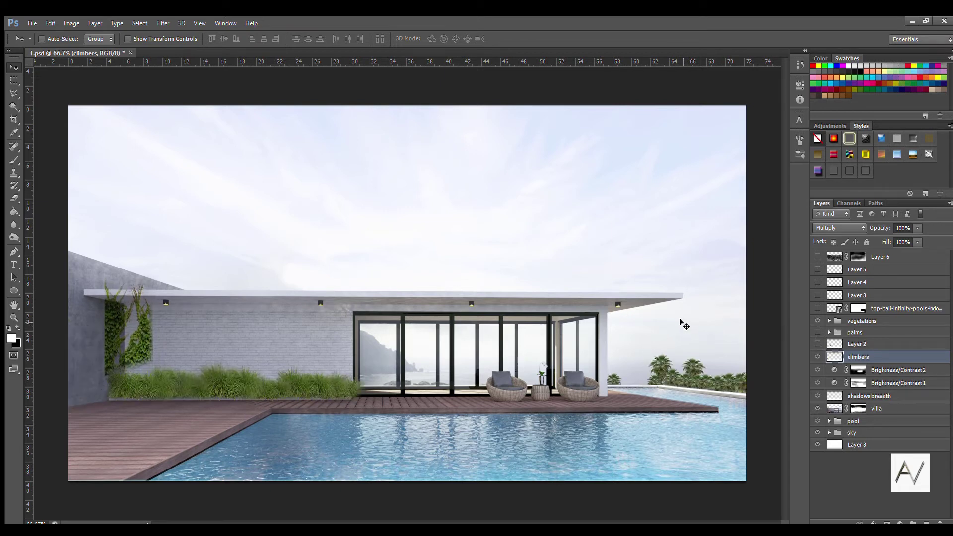
left_click(859, 331)
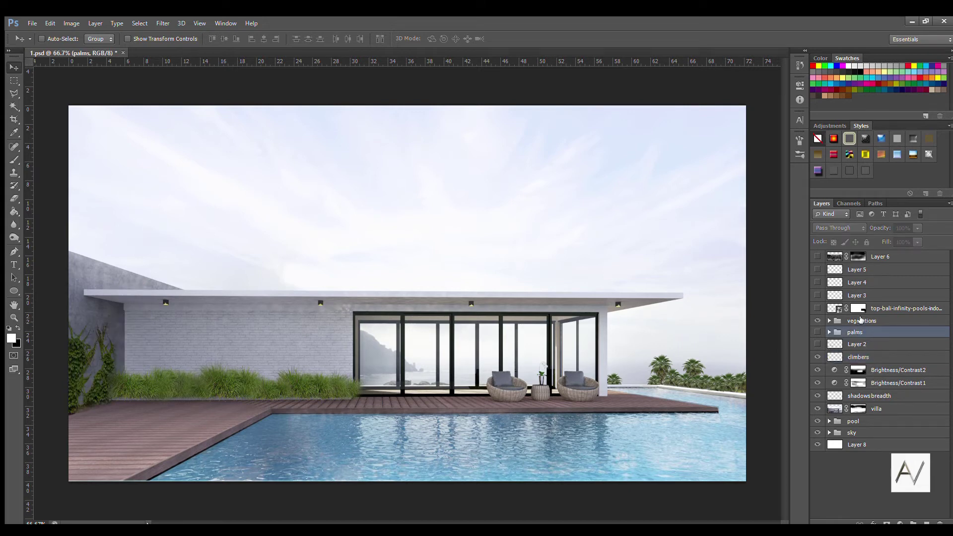
left_click(860, 321)
mouse_move(664, 370)
left_mouse_down()
mouse_move(662, 341)
mouse_move(650, 370)
left_mouse_up()
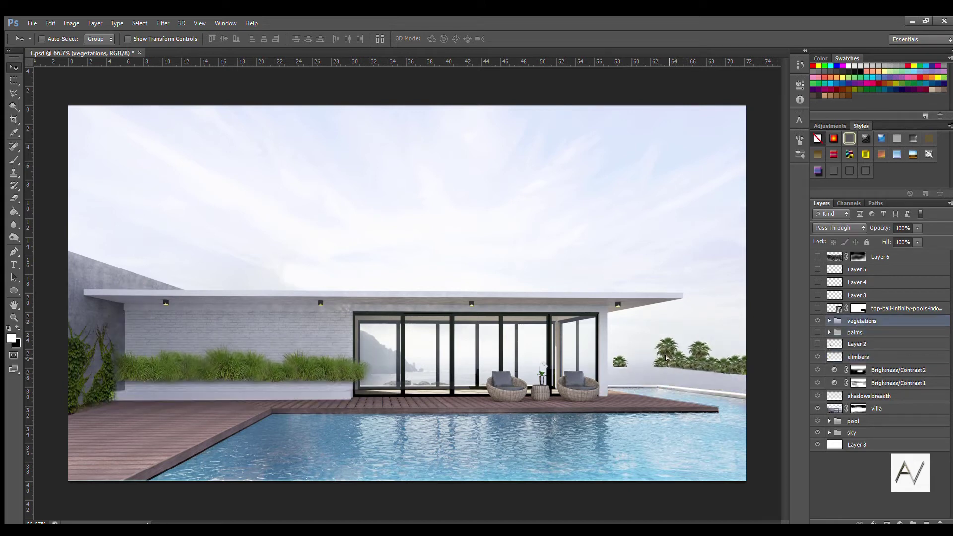
left_click(828, 321)
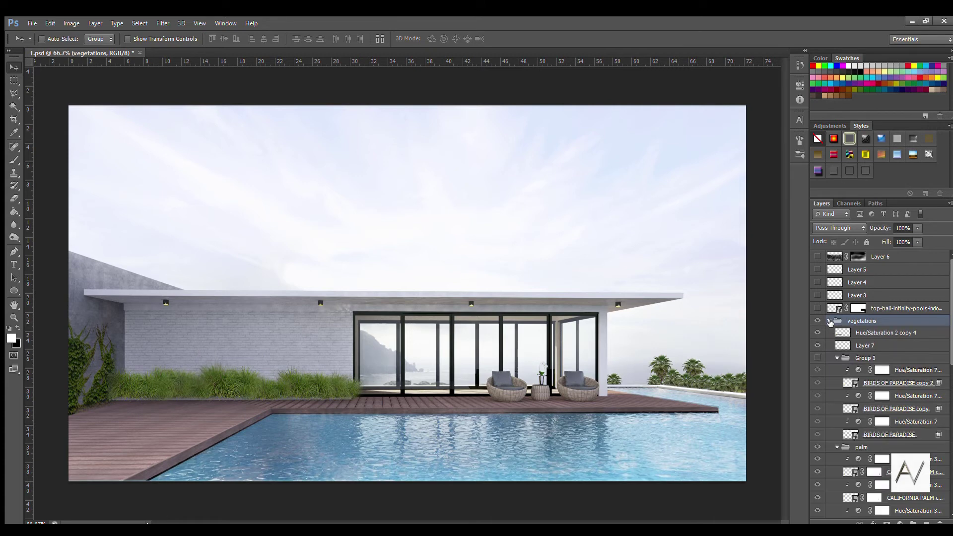
left_click(837, 359)
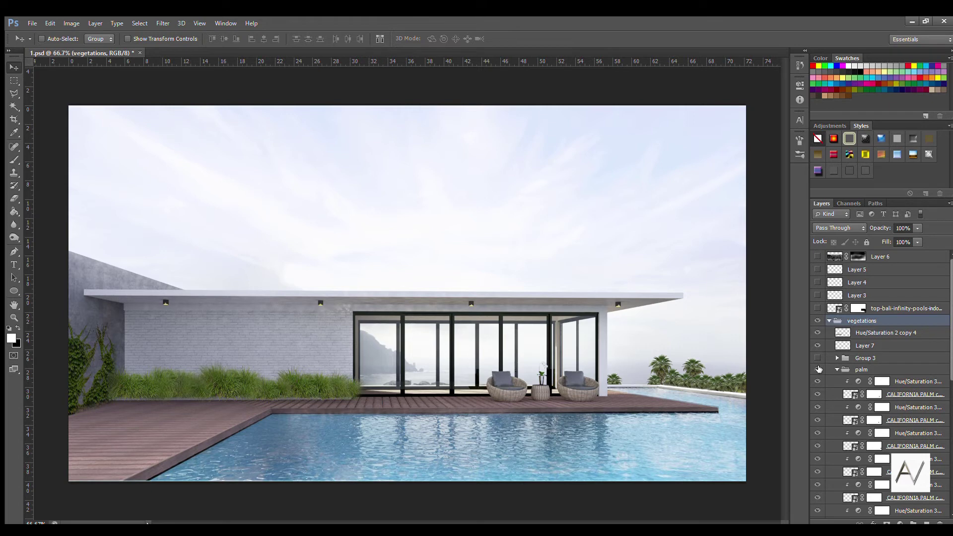
left_click(817, 369)
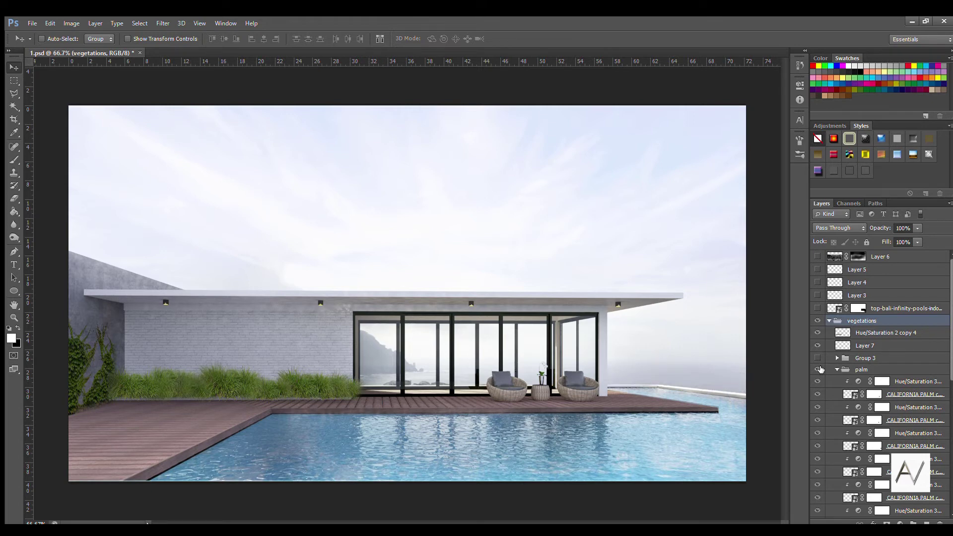
left_click(818, 369)
left_click(835, 369)
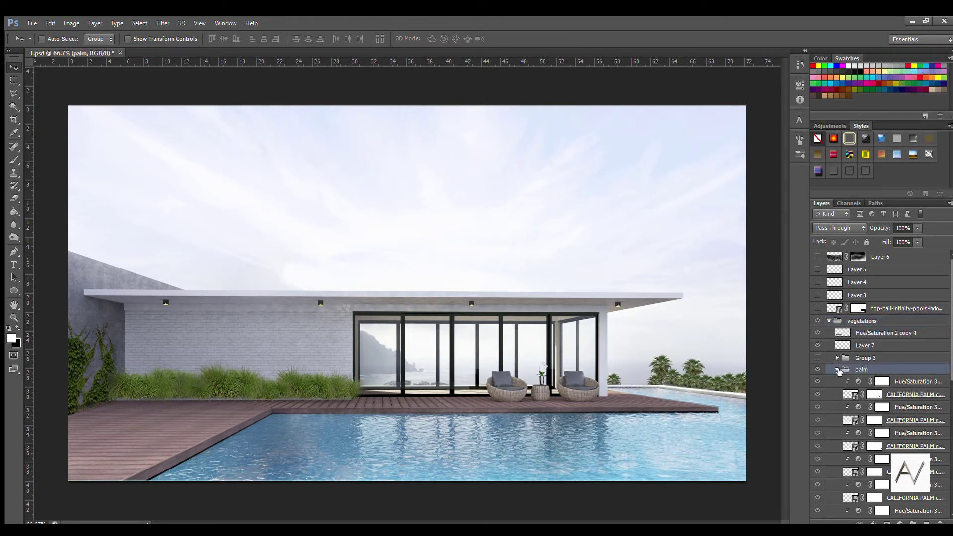
left_click(837, 370)
mouse_move(693, 360)
left_mouse_down()
mouse_move(688, 332)
mouse_move(698, 357)
left_mouse_up()
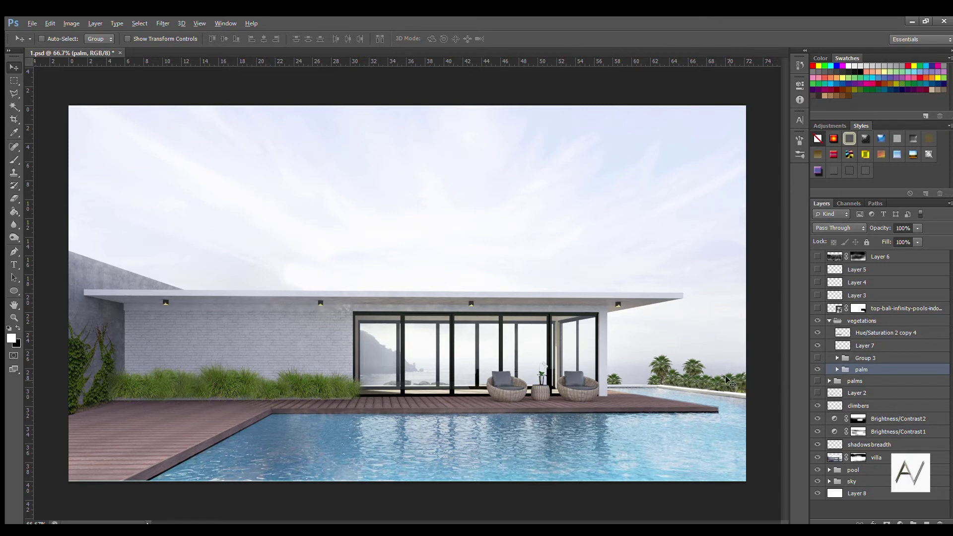
Show Layer 2's blurred brick-wall shadows and shift them down and right.
key("alt")
key("alt")
left_click(817, 332)
left_click(817, 332)
left_click(829, 321)
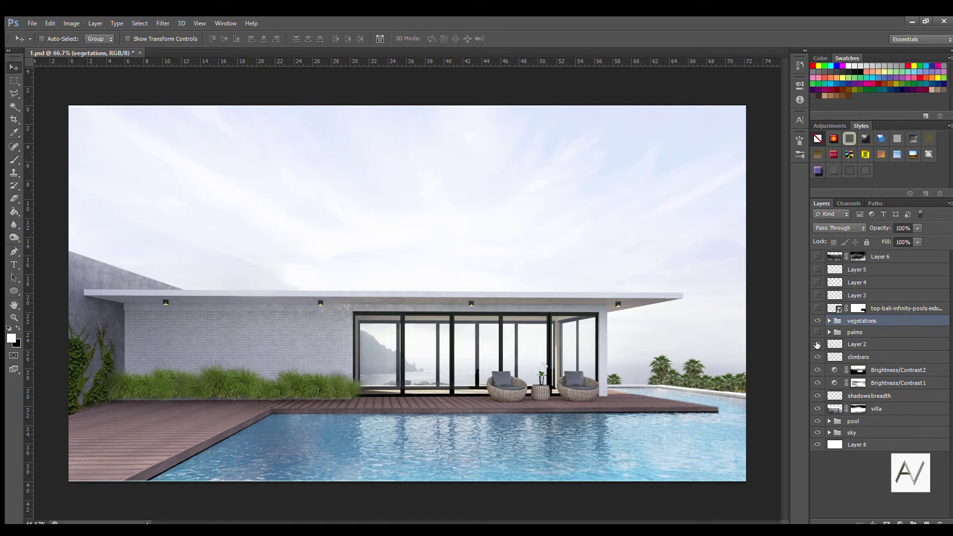
left_click(817, 344)
left_click(856, 344)
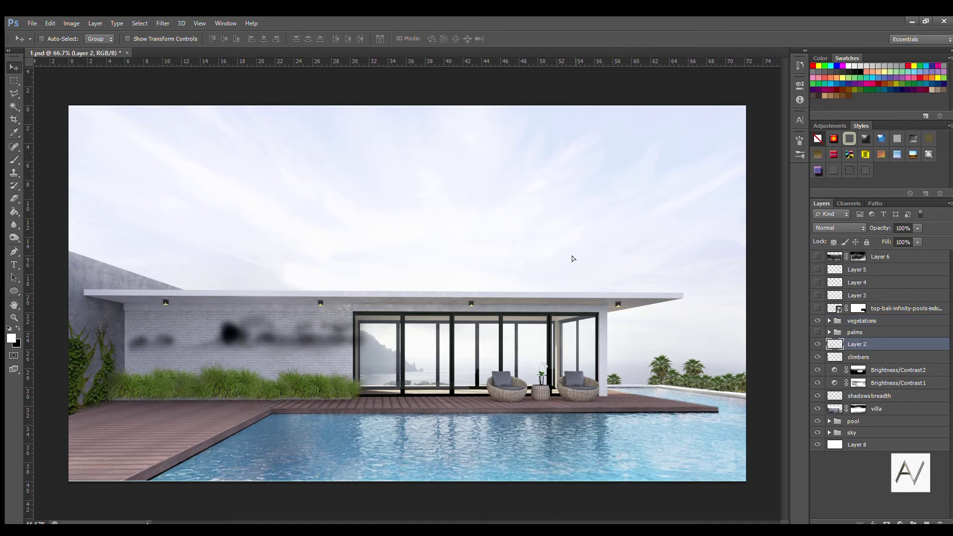
left_click_drag(572, 258, 596, 280)
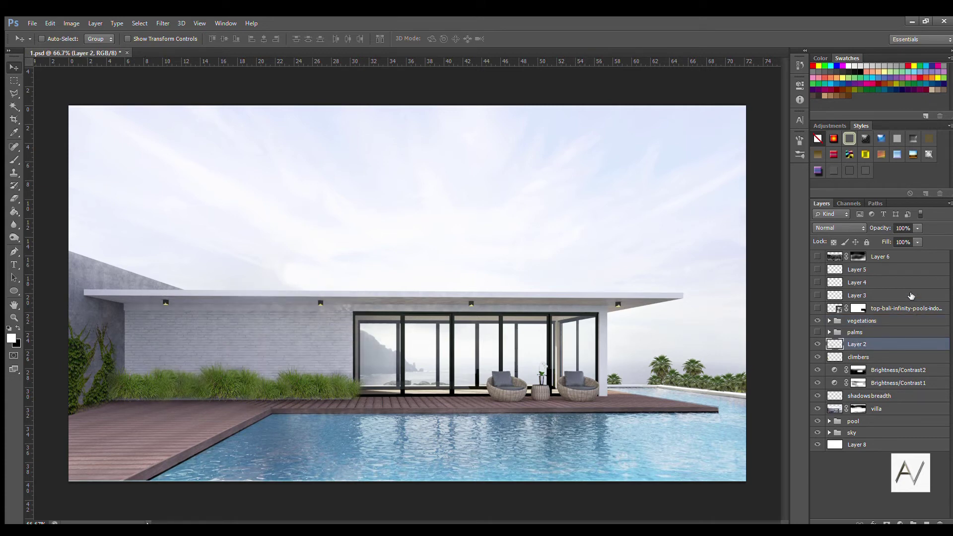
Show the man on the infinity pool edge and nudge him into place.
left_click(892, 308)
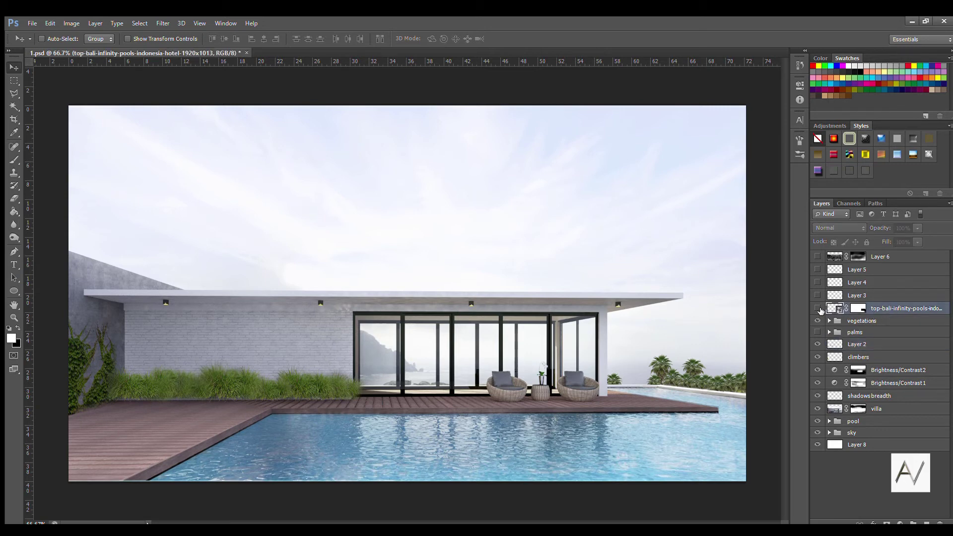
left_click(817, 308)
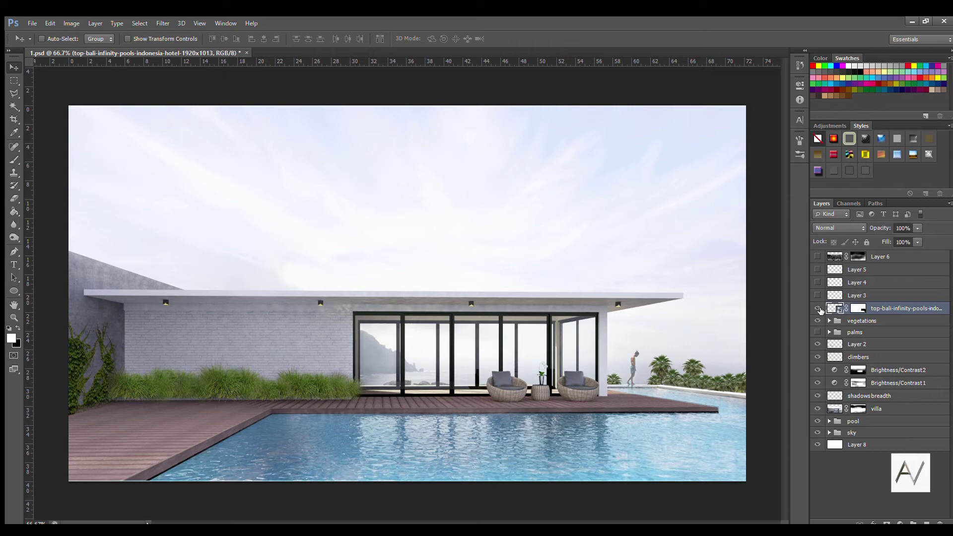
key("shift+Up")
key("shift+Up")
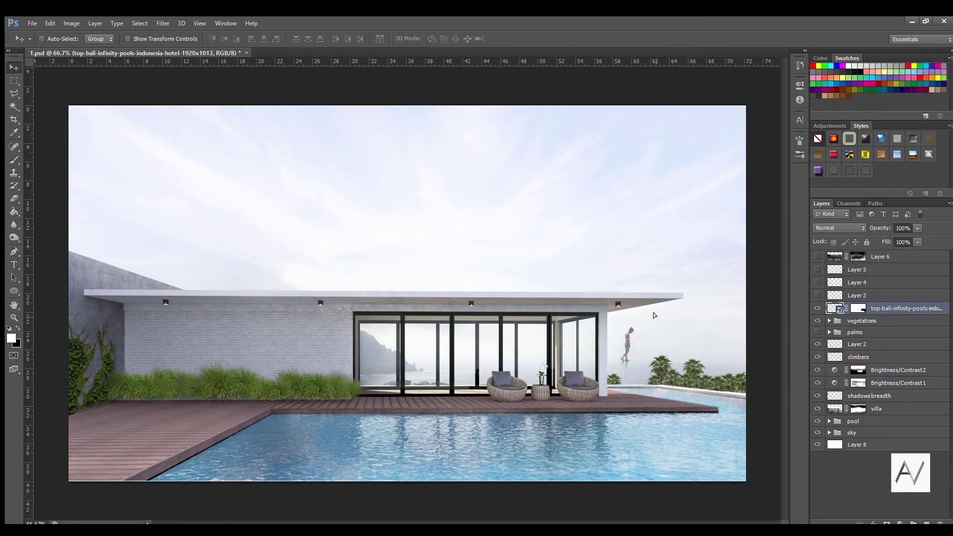
key("shift+Up")
key("shift+Up")
key("shift+Up")
key("shift+Right")
key("shift+Right")
key("shift+Right")
key("shift+Down")
key("shift+Down")
key("shift+Down")
key("shift+Left")
key("shift+Left")
key("shift+Left")
Turn on the palm trees group at upper left, undoing a trial reposition.
left_click(821, 295)
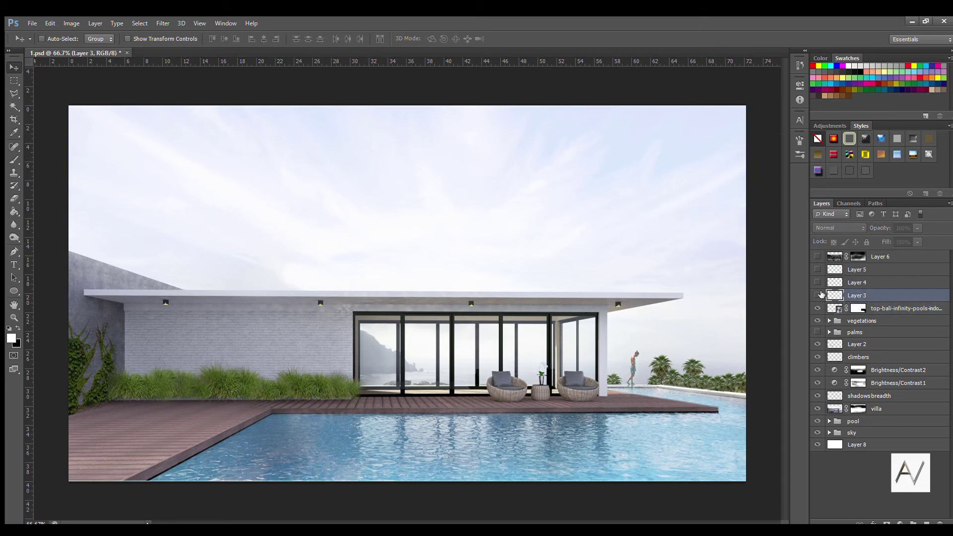
left_click(818, 295)
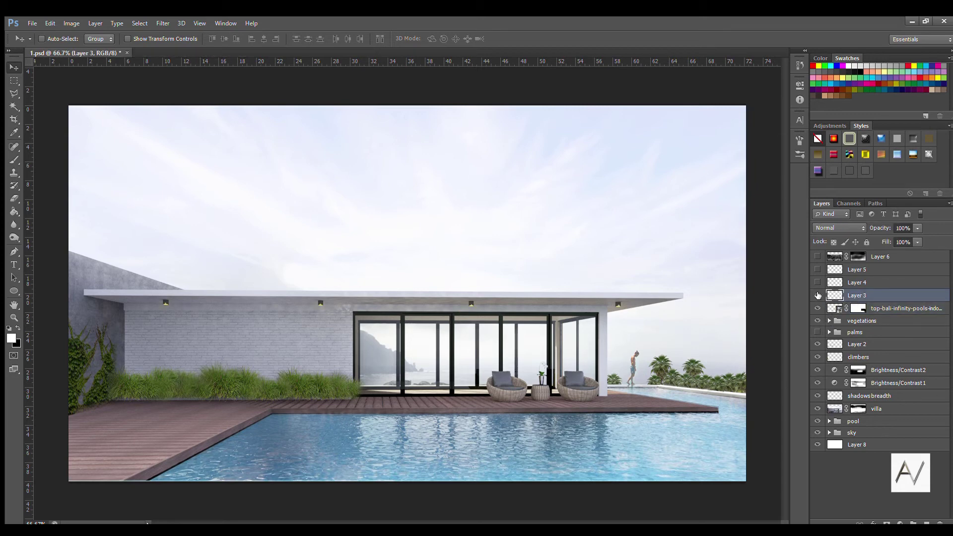
left_click(818, 295)
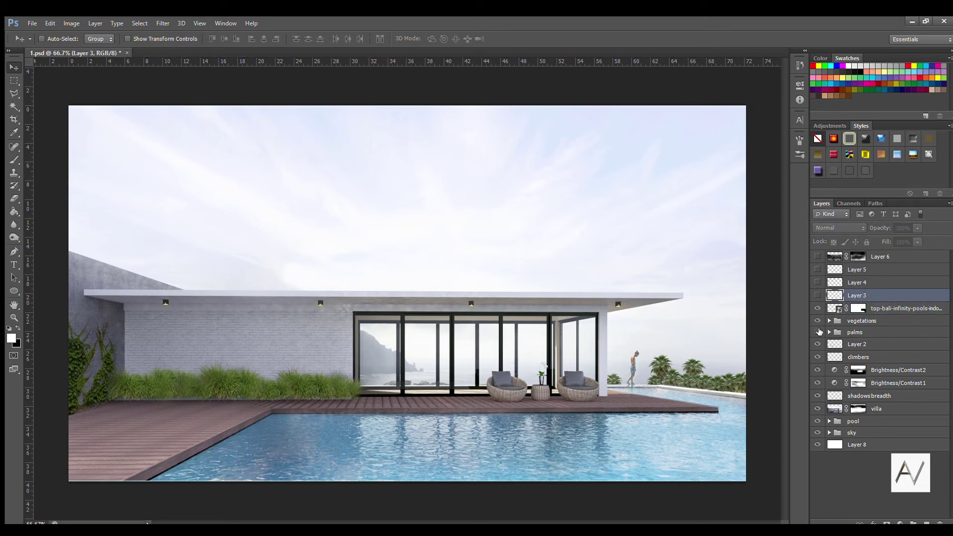
left_click(818, 332)
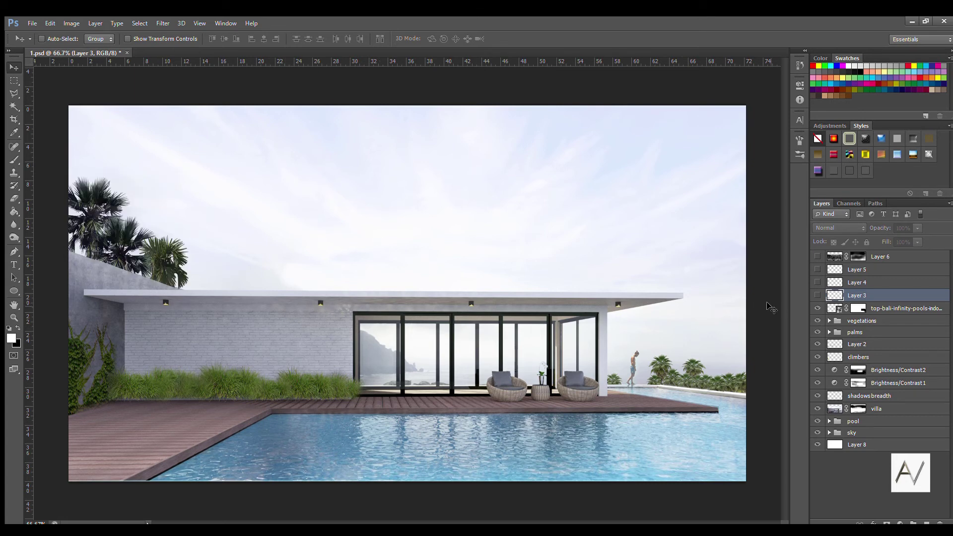
left_click(854, 332)
mouse_move(254, 251)
left_mouse_down()
mouse_move(378, 206)
mouse_move(351, 202)
mouse_move(383, 234)
left_mouse_up()
key("ctrl+z")
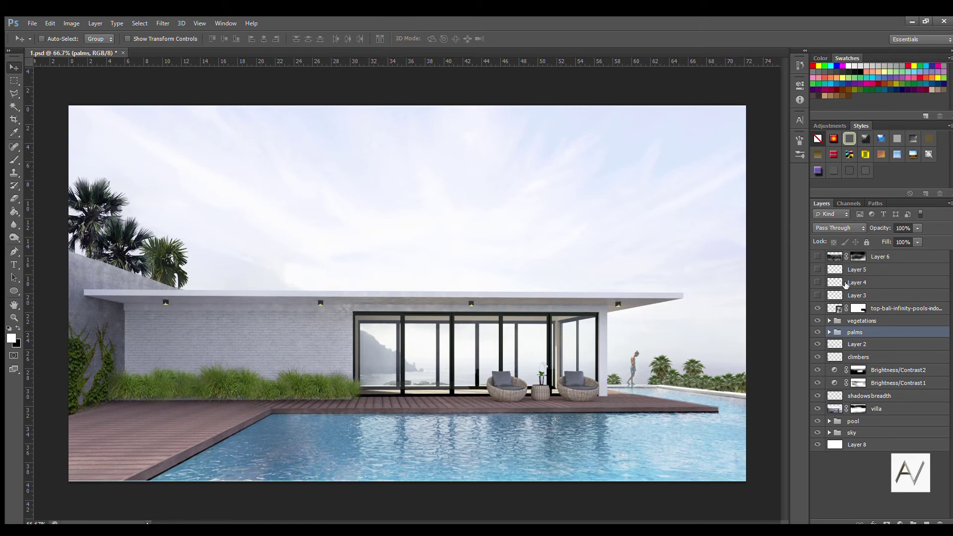
Show the light-glow and overlay Layers 3, 4, 5 and 6, undoing a stray Layer 4 move.
left_click(818, 294)
left_click(857, 295)
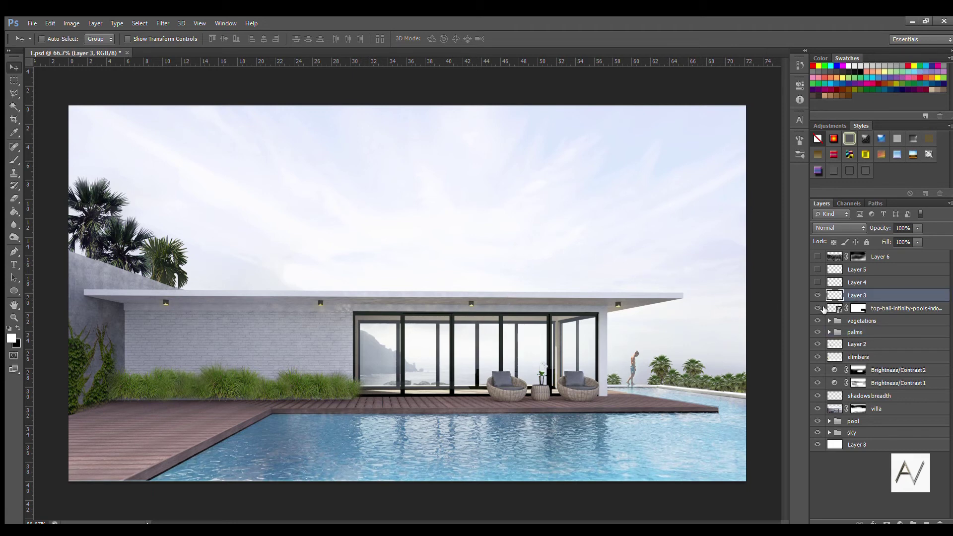
left_click(853, 282)
left_click(817, 282)
left_click_drag(582, 282, 623, 216)
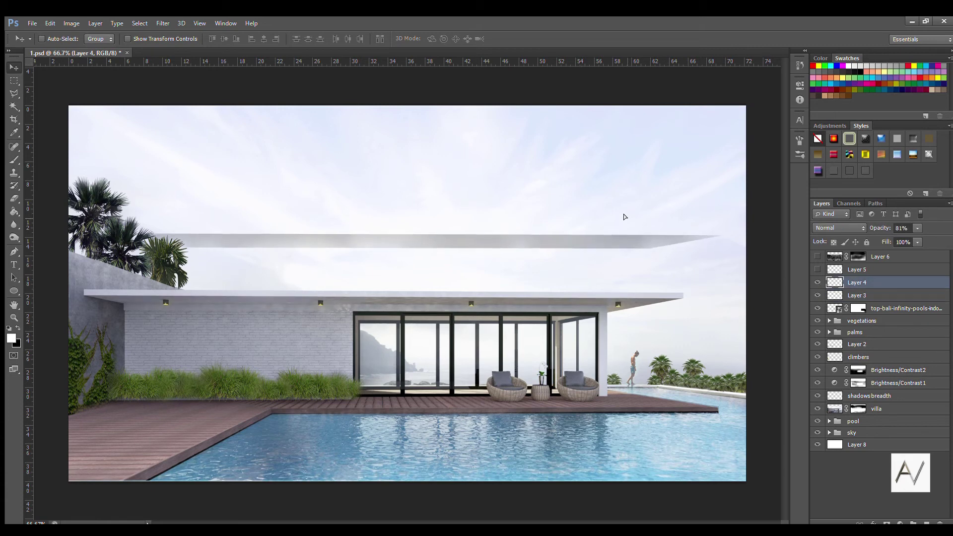
key("ctrl+z")
left_click(856, 270)
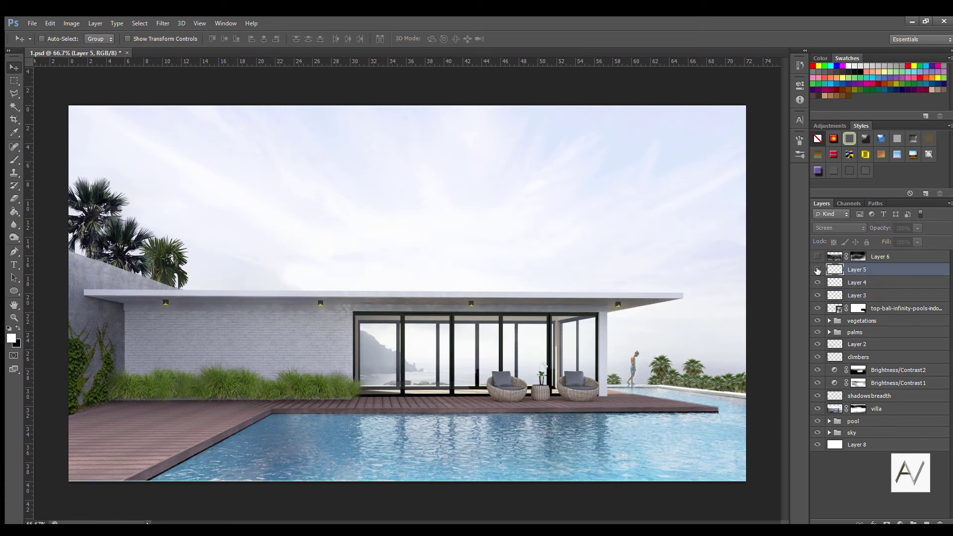
left_click(817, 269)
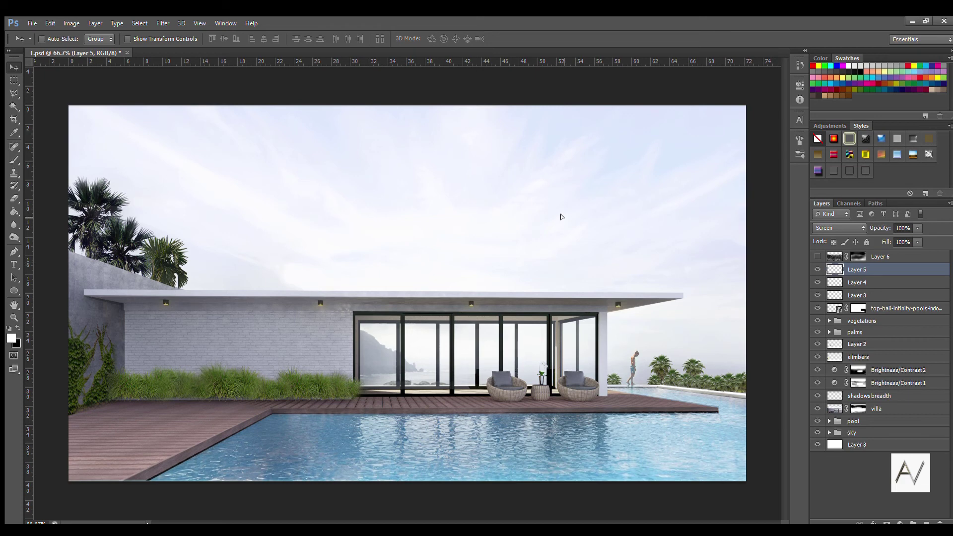
left_click(884, 256)
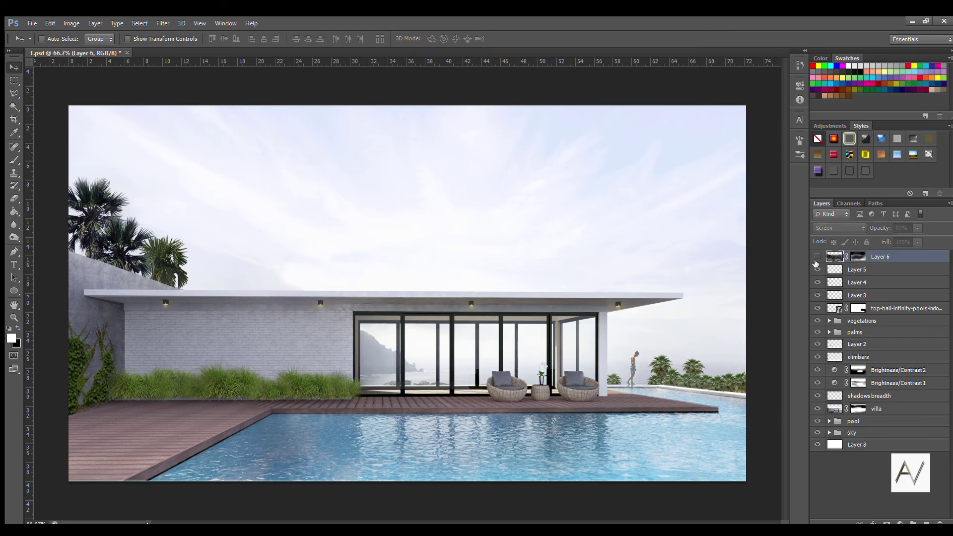
left_click(816, 257)
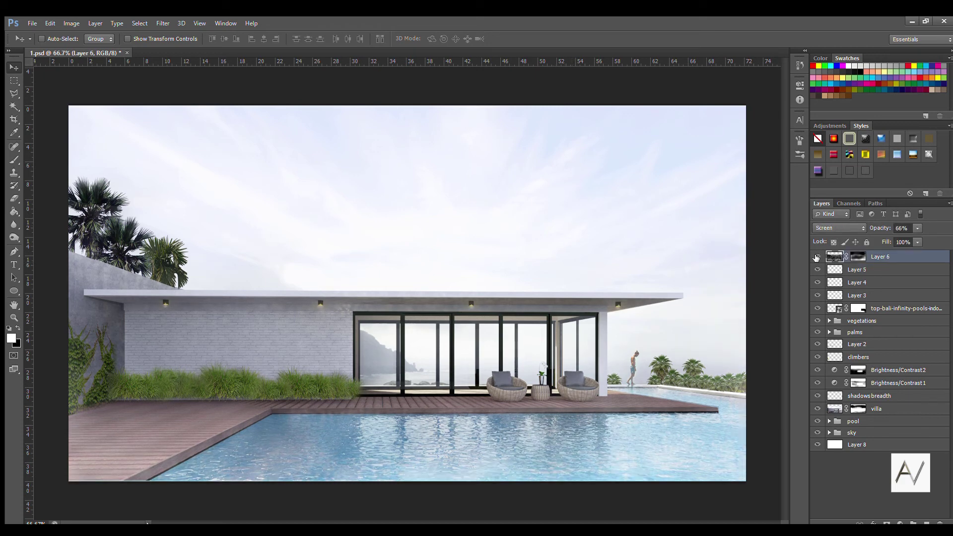
Shift Layer 6 toward the lower left and drop in 2222 (1) as a new top layer.
left_click_drag(567, 239, 547, 279)
left_click_drag(291, 531, 291, 501)
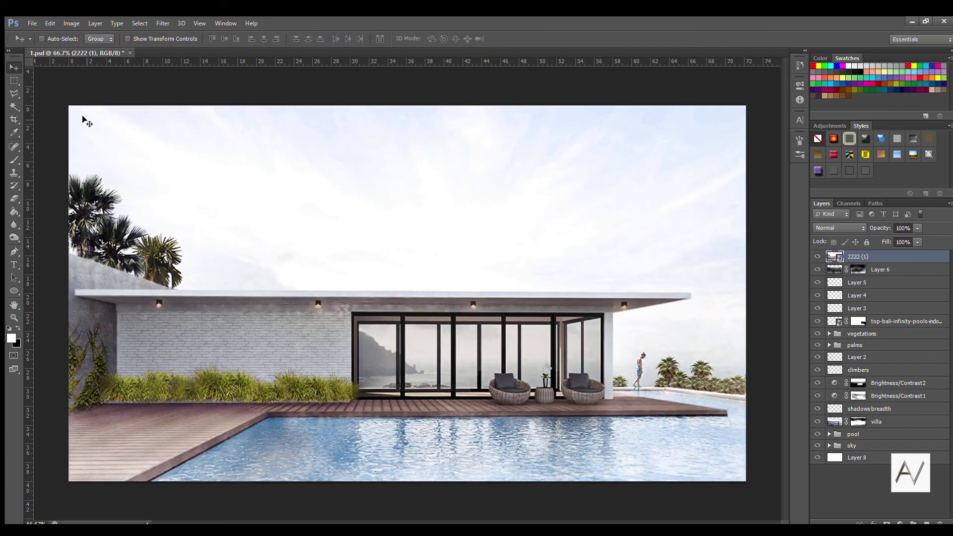
Draw a text box over the sky and type 'THANK YOU FOR' with wider line spacing.
left_click(13, 264)
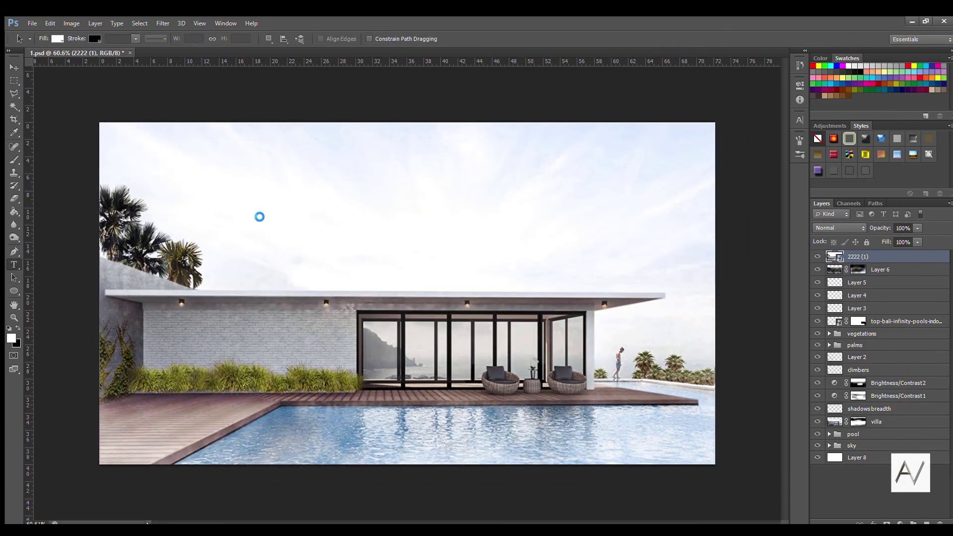
left_click_drag(229, 200, 602, 292)
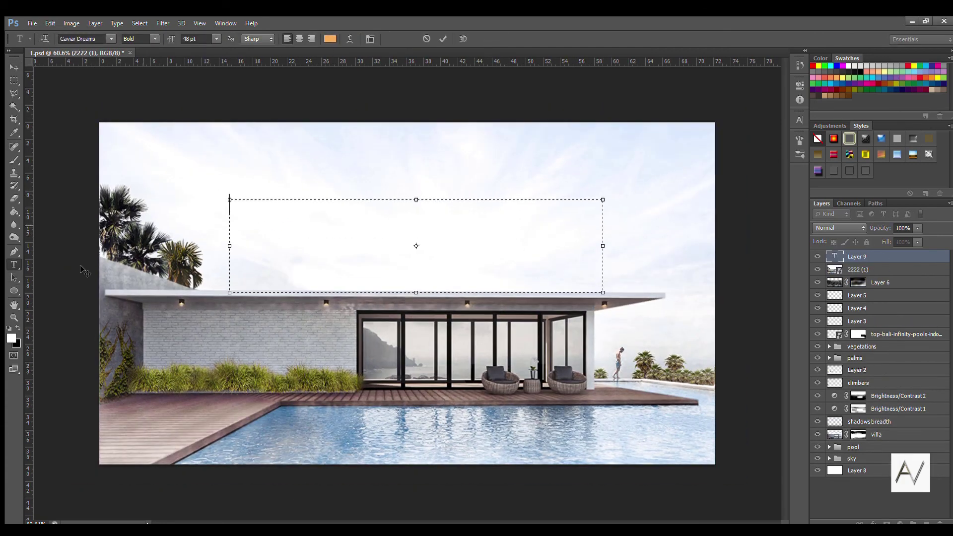
type("d")
type("TH")
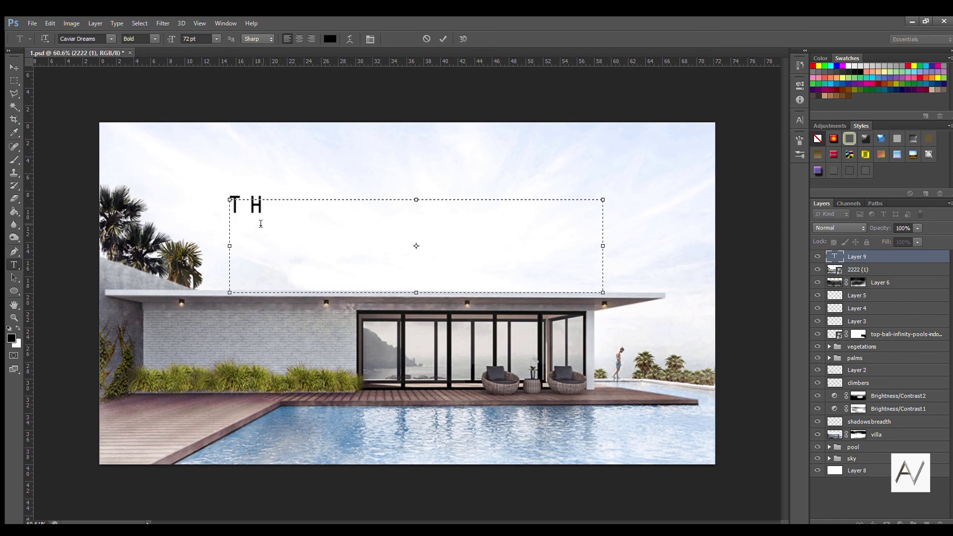
type("ANK YOU")
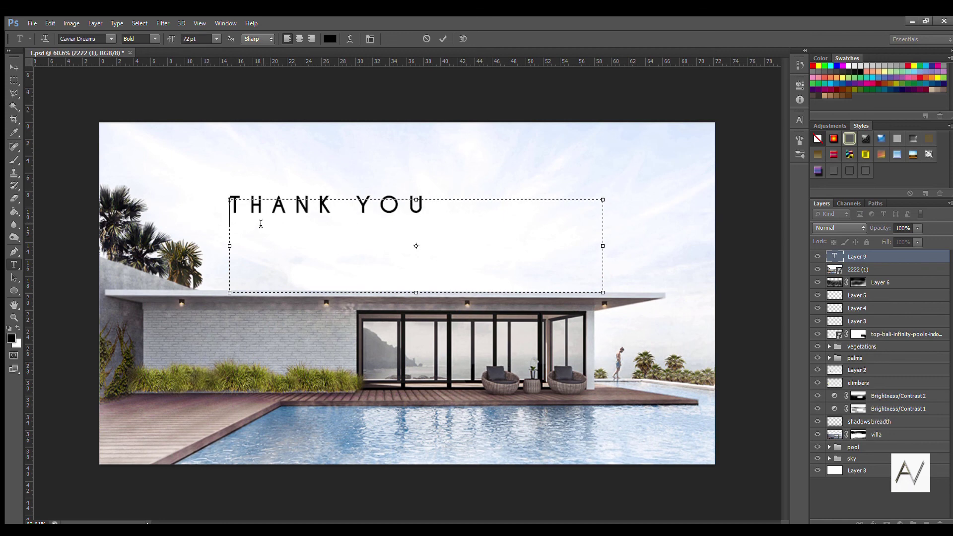
type("FOR")
key("ctrl+a")
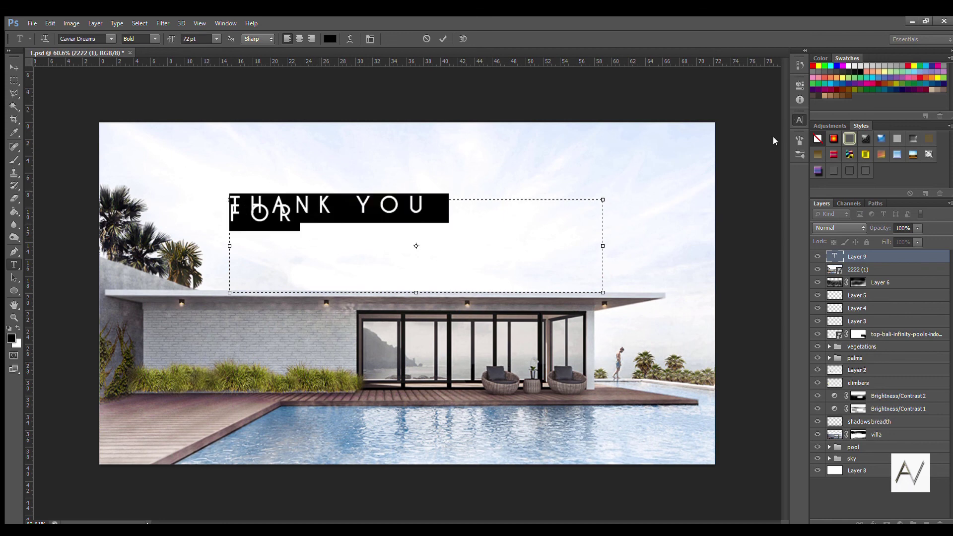
key("alt+Down")
key("alt+Down")
left_click_drag(599, 292, 686, 313)
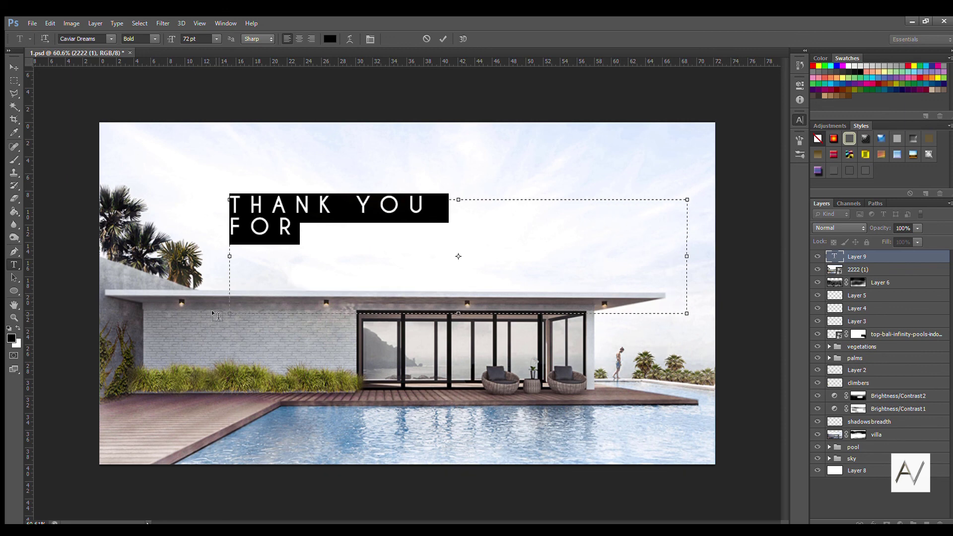
left_click(232, 315)
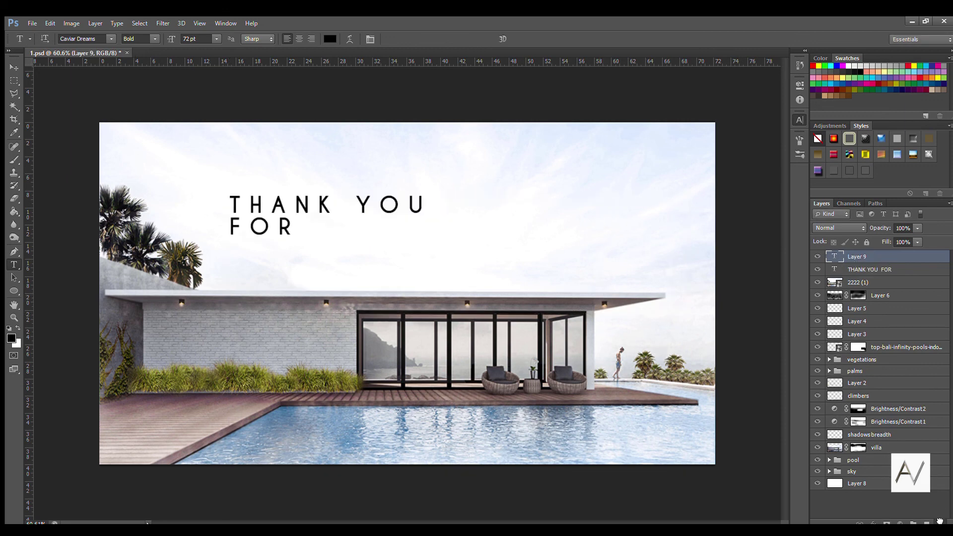
Edit the title to read 'THANK YOU FOR WATCHING!' in a widened text box.
double_click(834, 256)
left_click_drag(228, 313, 138, 376)
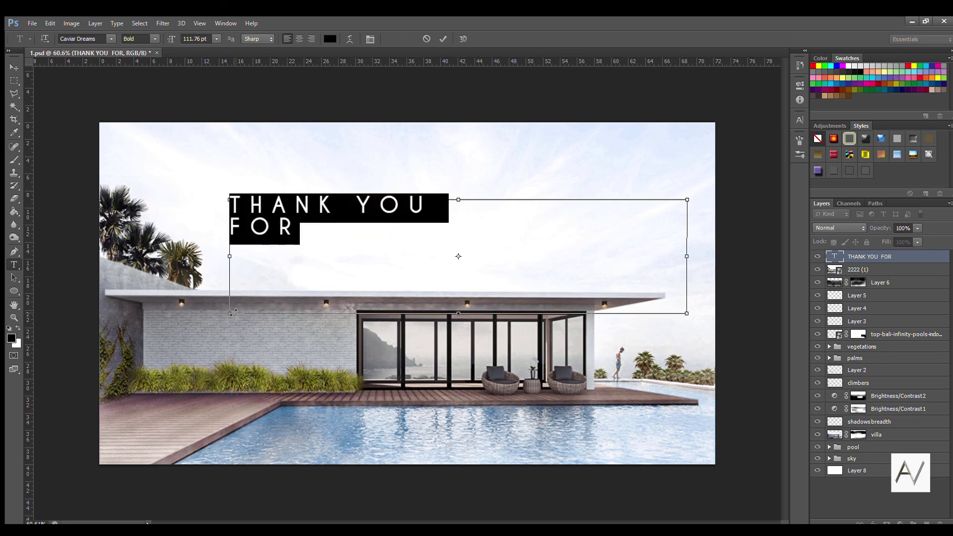
left_click_drag(213, 233, 142, 231)
key("BackSpace")
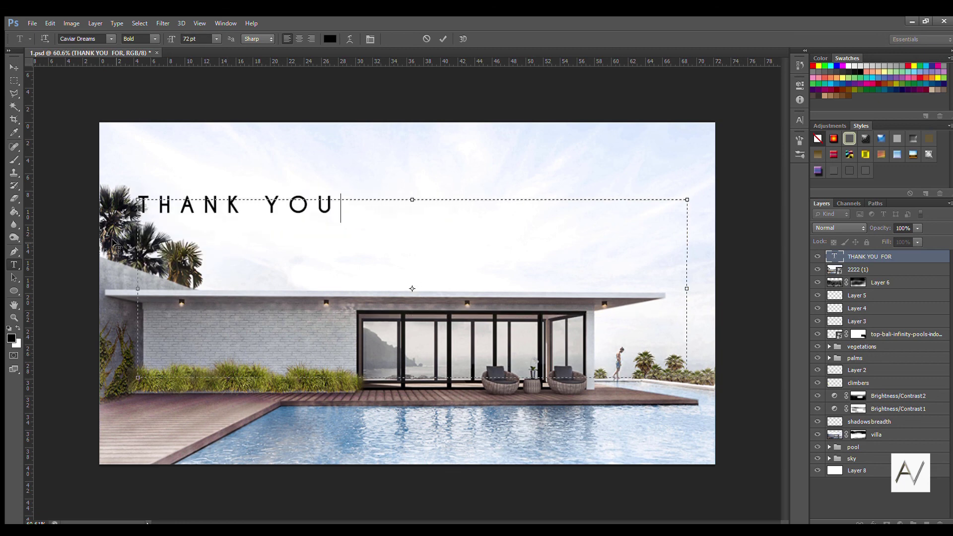
type(" FOR WATCHING!")
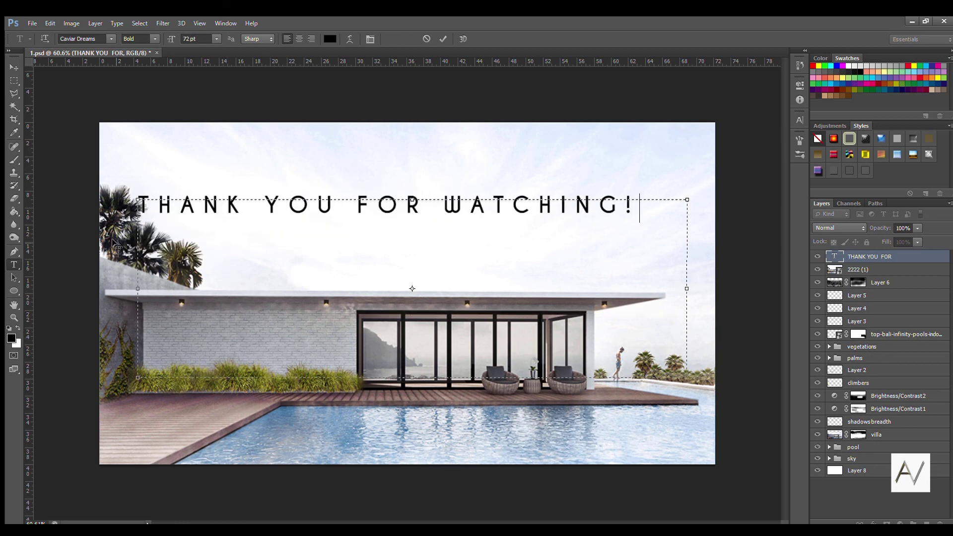
key("ctrl+Return")
Centre the title and add a duplicate below it reading 'PLEASE SUBSCRIBE!'.
key("v")
left_click_drag(391, 245, 421, 230)
left_click_drag(572, 208, 571, 227, "alt")
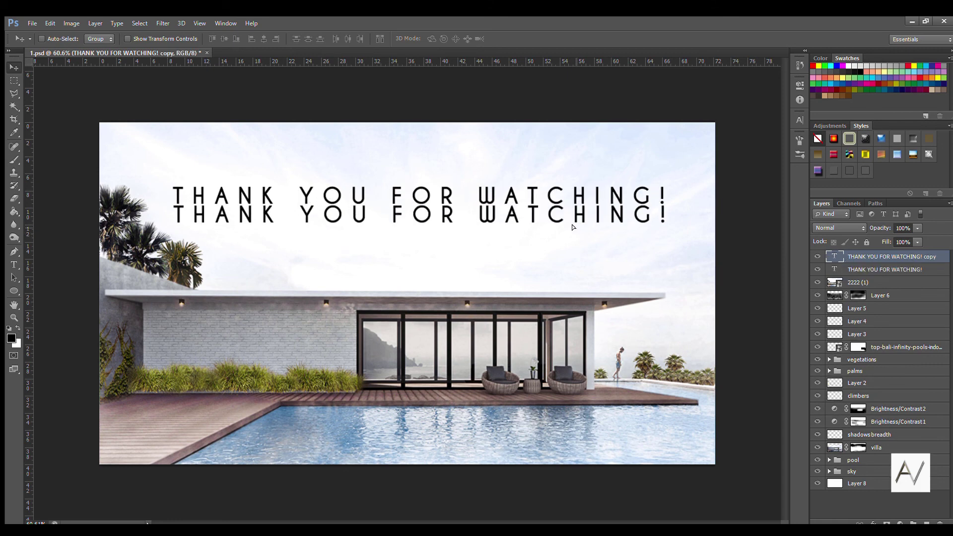
double_click(833, 257)
type("PLEASE SUBSCRIBE")
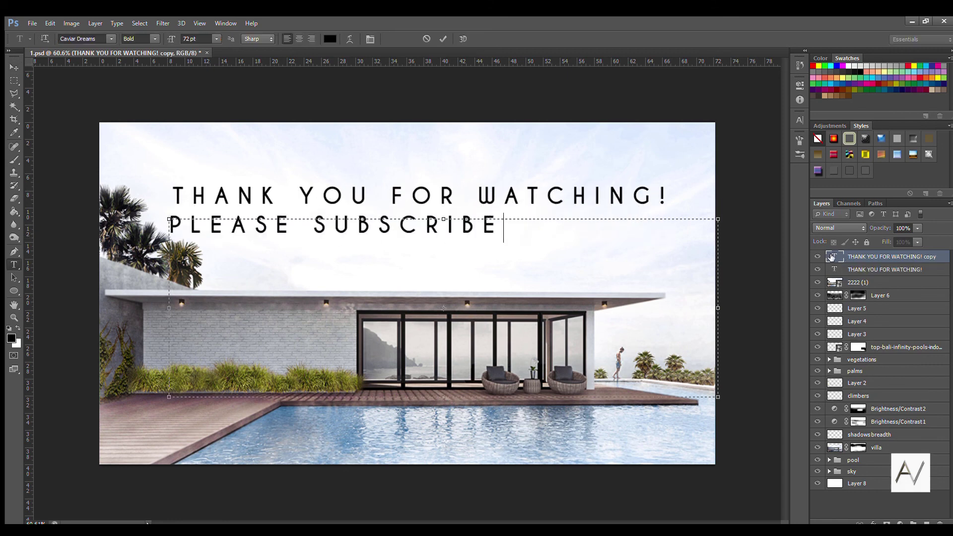
type("!")
key("ctrl+Return")
key("a")
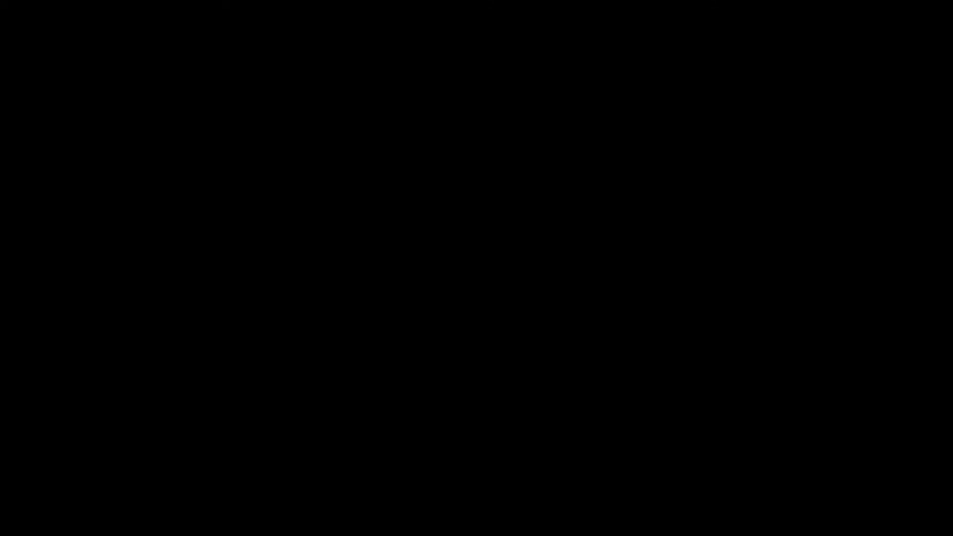